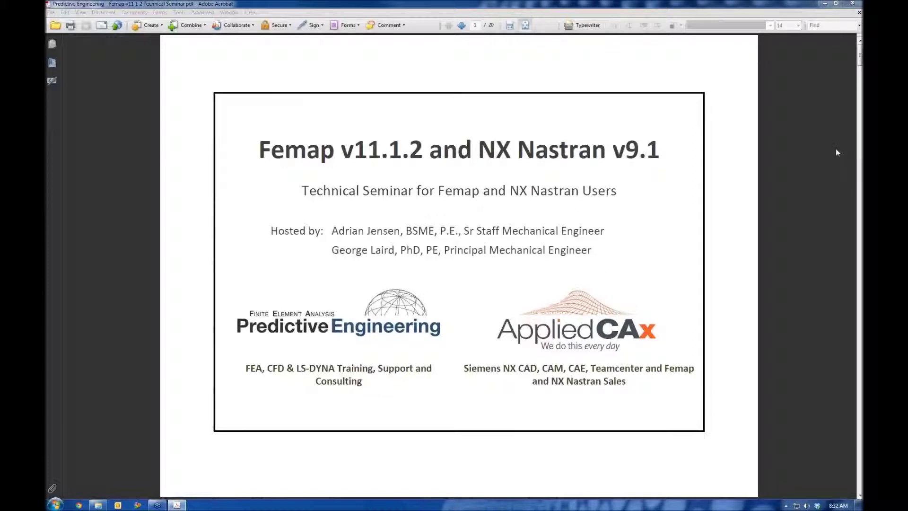
# Launch Femap with NX Nastran from the taskbar over the seminar PDF.
pyautogui.click(138, 506)
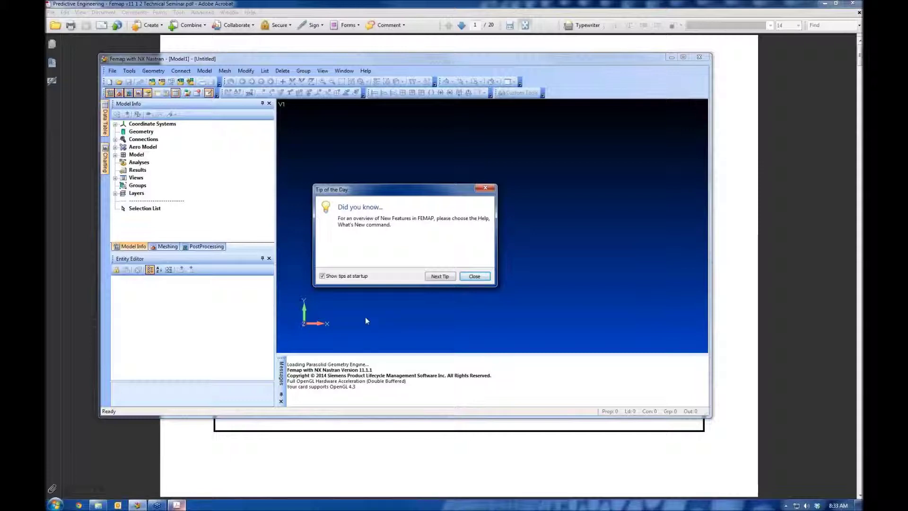
# Turn off startup tips, close Tip of the Day, and maximize the Femap window.
pyautogui.click(354, 277)
pyautogui.click(474, 276)
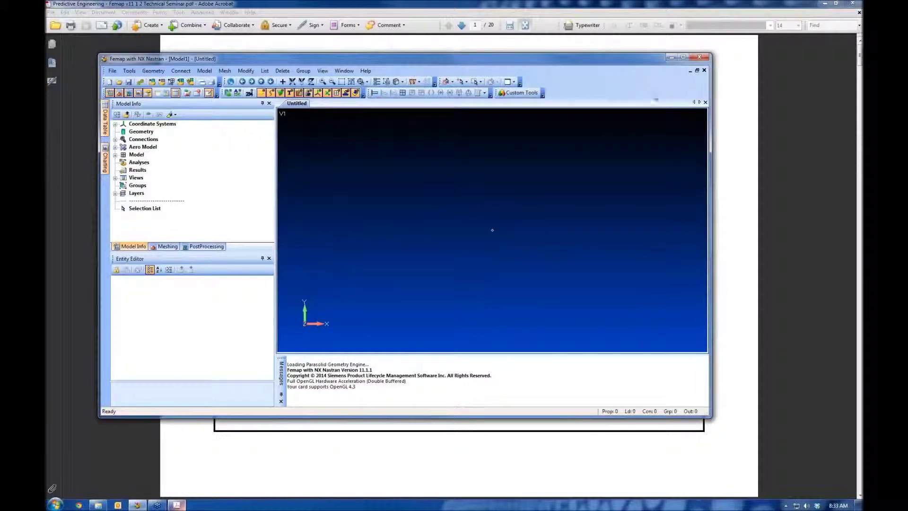
pyautogui.click(683, 58)
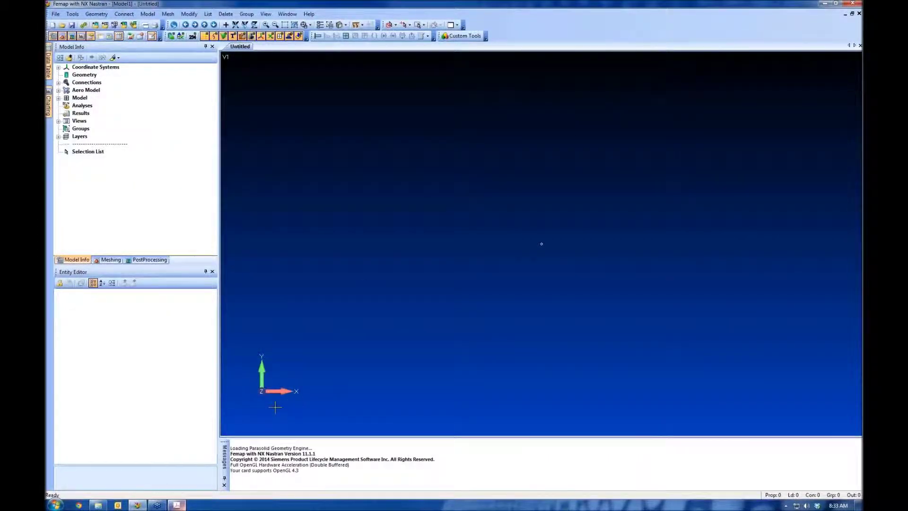
pyautogui.click(178, 505)
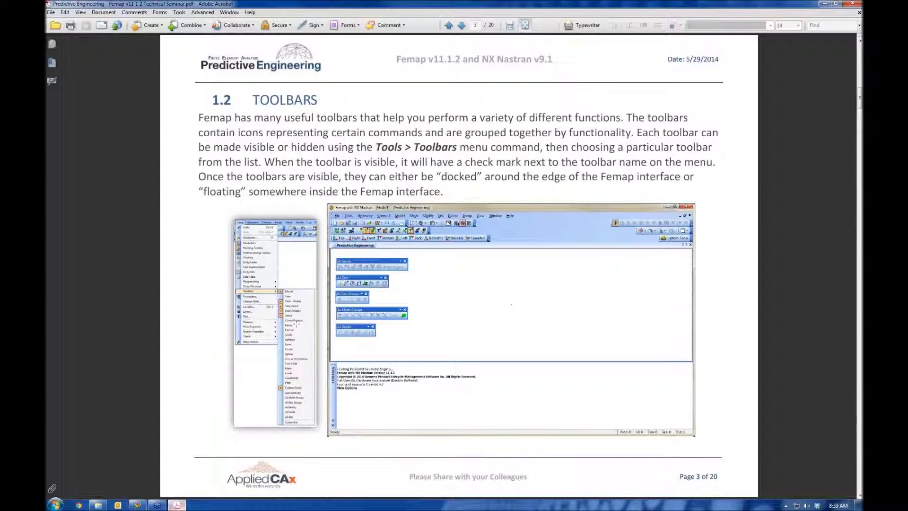
# Page the seminar PDF to the Preferences section on page 4, then return to Femap.
pyautogui.press('pagedown')
pyautogui.press('pageup')
pyautogui.scroll(-1, 270, 304)
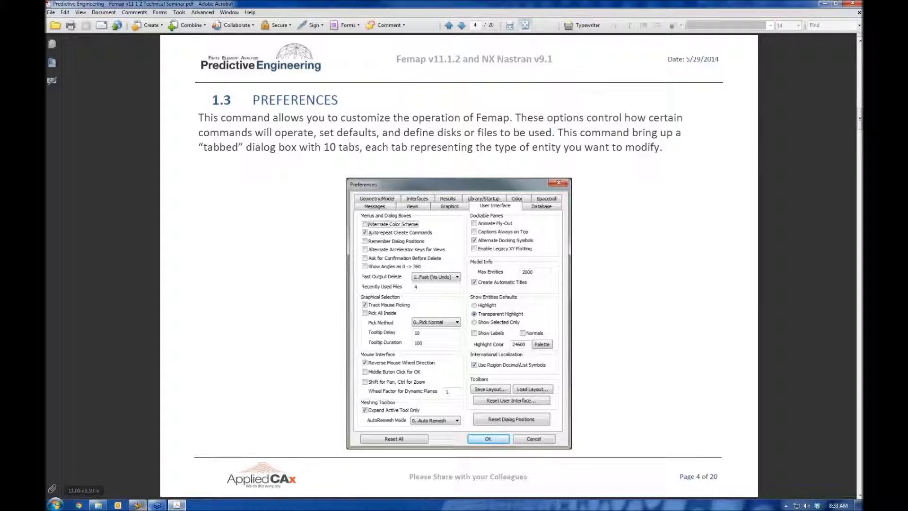
pyautogui.click(137, 505)
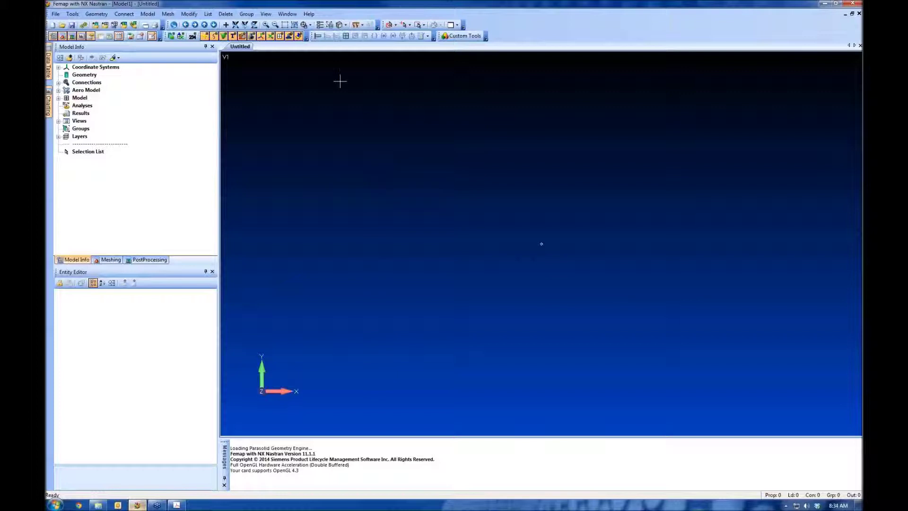
# Float and close the Entity Editor pane, then undock Messages over the graphics window.
pyautogui.click(106, 269)
pyautogui.moveTo(106, 268); pyautogui.dragTo(367, 197)
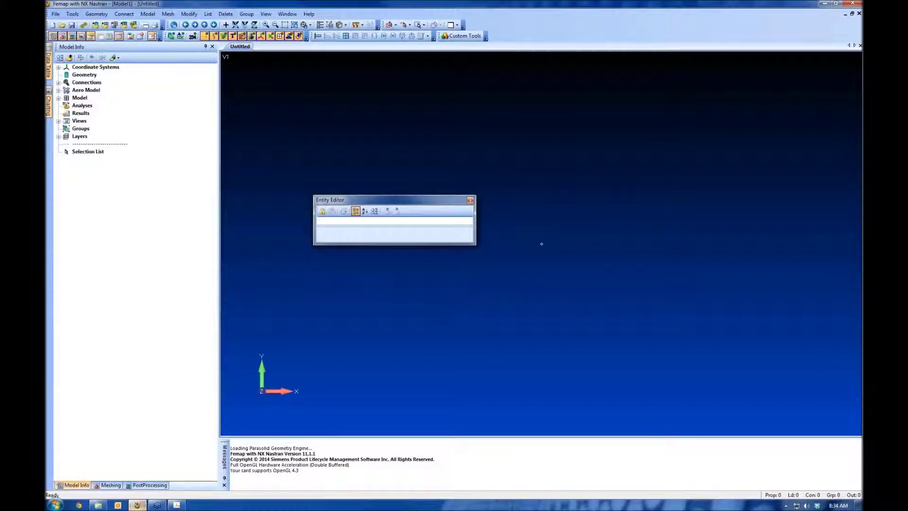
pyautogui.moveTo(454, 243); pyautogui.dragTo(460, 354)
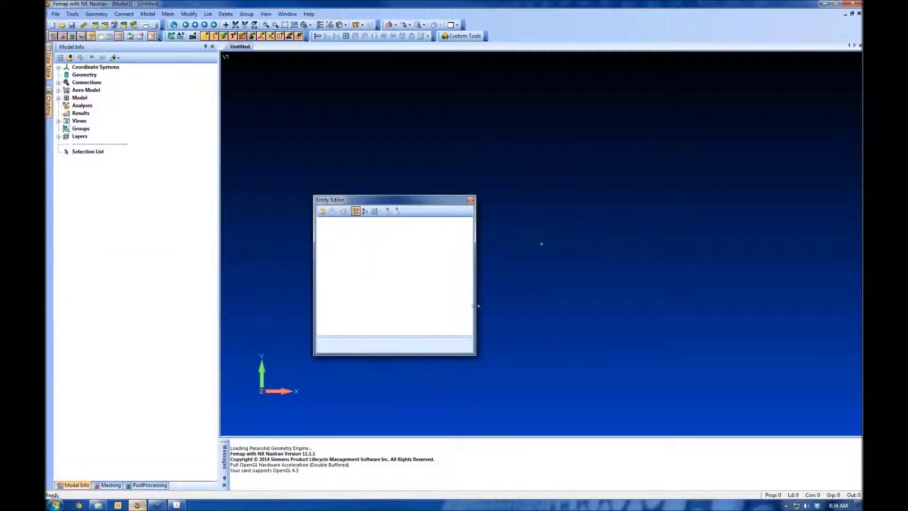
pyautogui.click(470, 200)
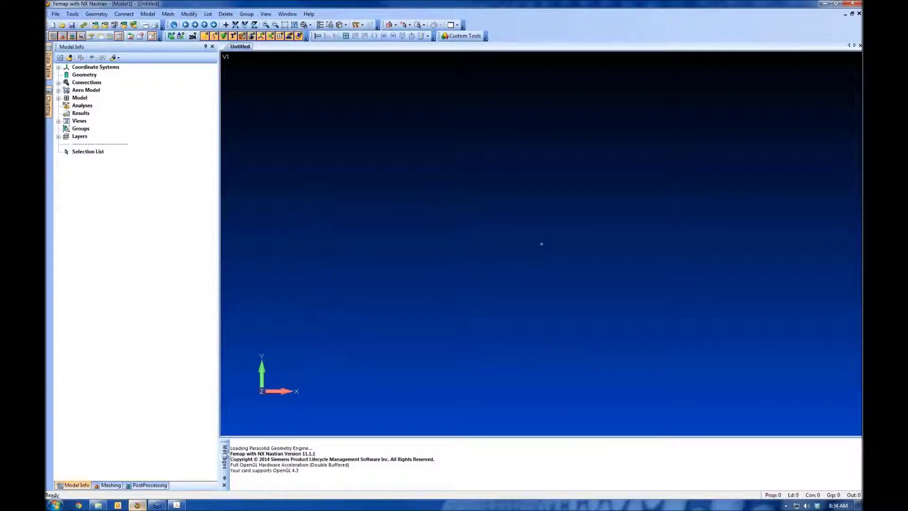
pyautogui.moveTo(541, 243); pyautogui.dragTo(339, 294)
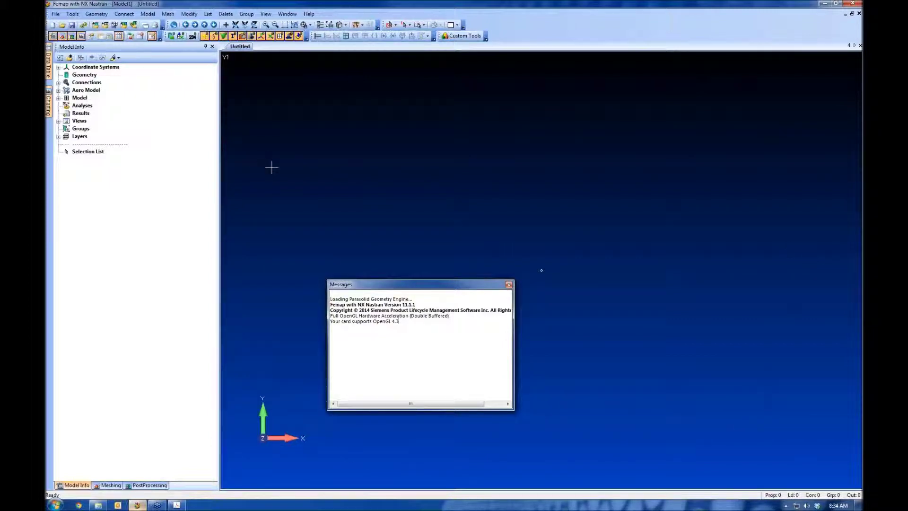
# Close the floating Messages window, reopen it from Tools > Other Windows, and dock it at the bottom.
pyautogui.click(509, 284)
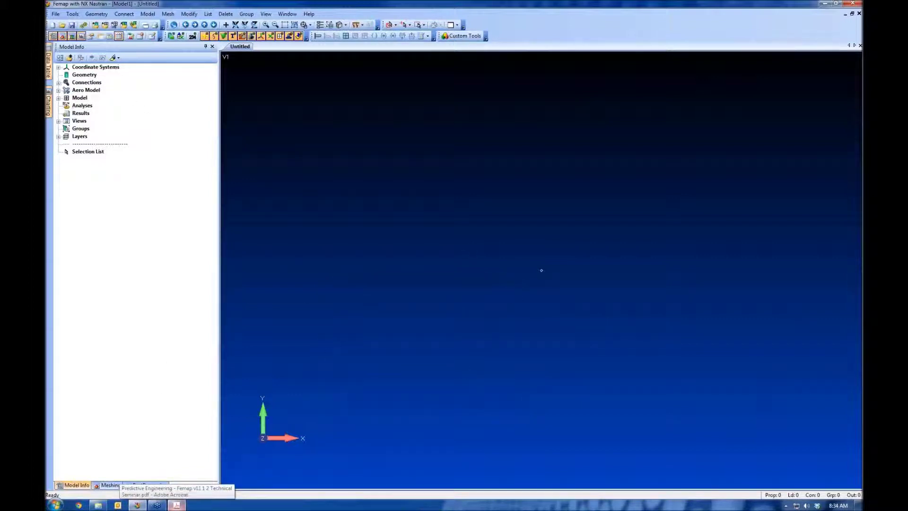
pyautogui.click(71, 15)
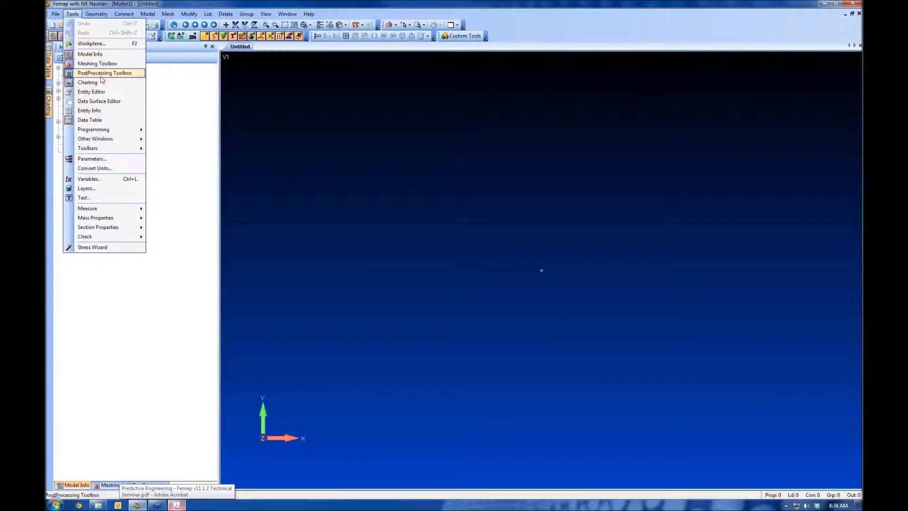
pyautogui.moveTo(102, 141)
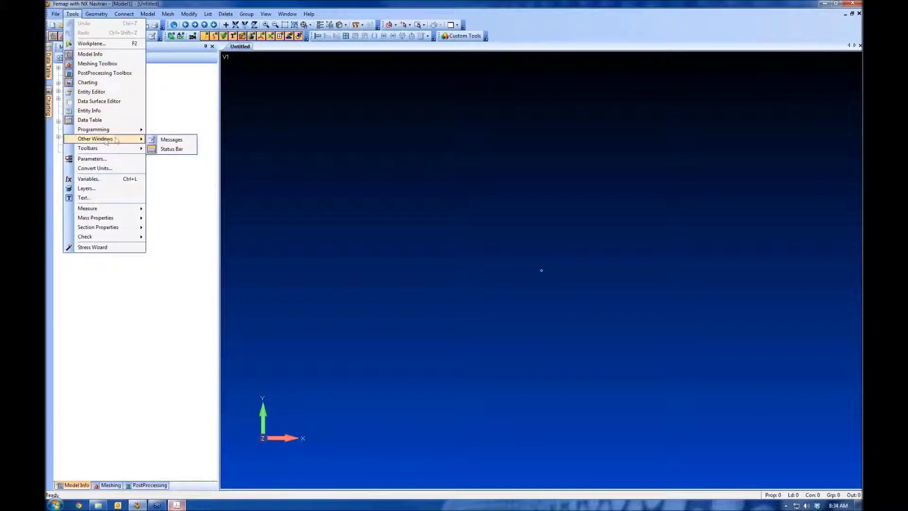
pyautogui.click(165, 141)
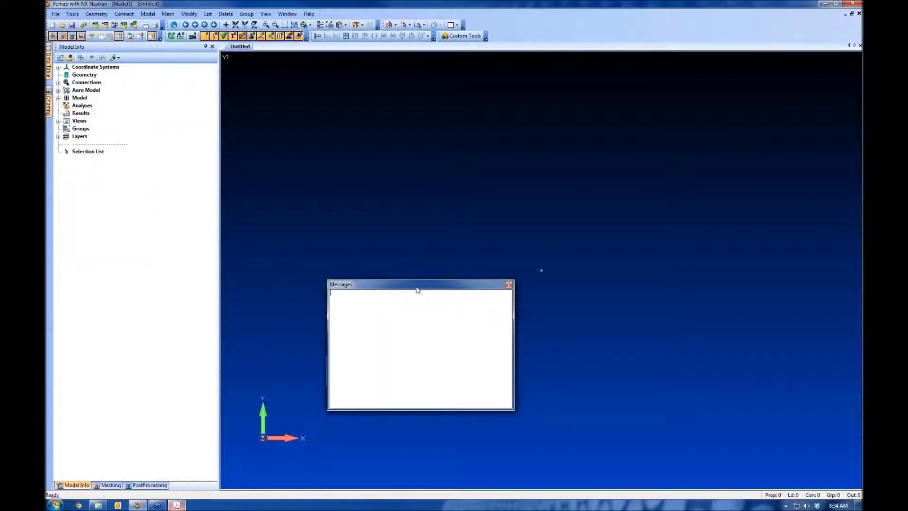
pyautogui.moveTo(417, 290); pyautogui.dragTo(542, 282)
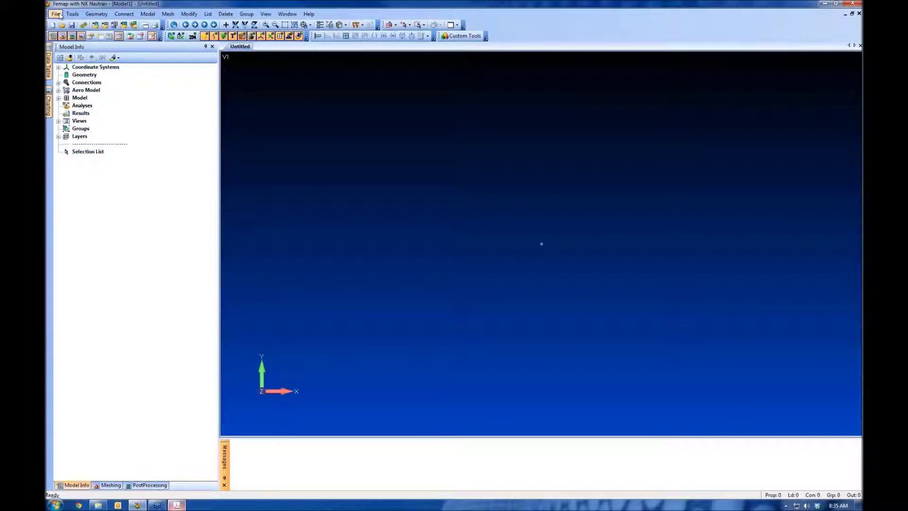
# Show the Entity Info pane from the Tools menu.
pyautogui.click(77, 15)
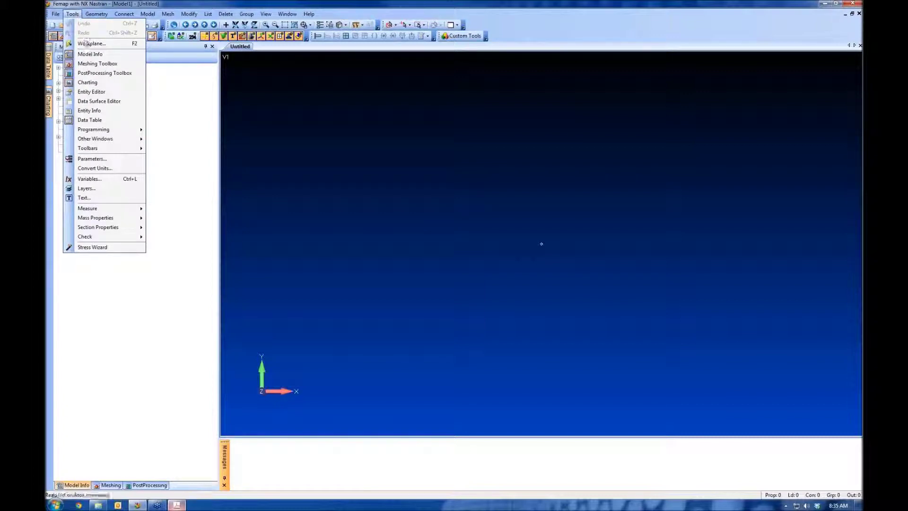
pyautogui.click(90, 110)
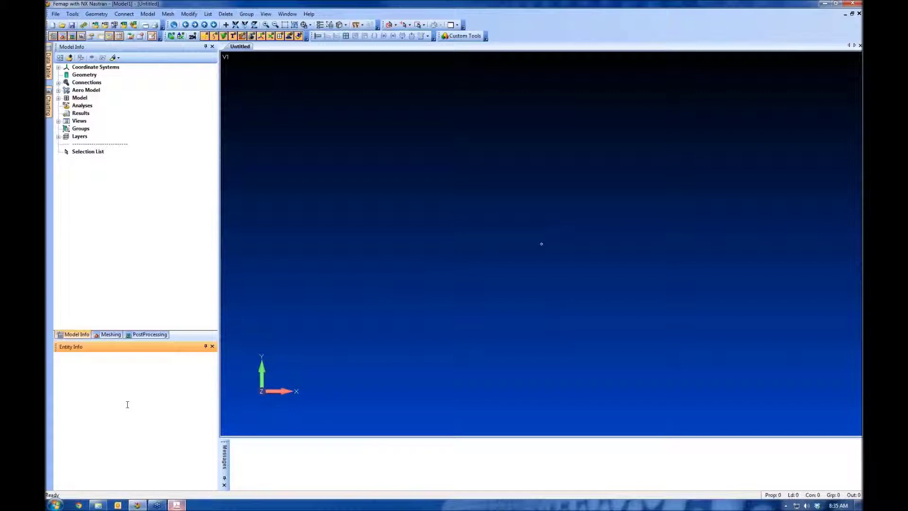
pyautogui.click(55, 14)
# Import Example Geometry.x_t with default read options and rotate it to an oblique view.
pyautogui.moveTo(142, 111)
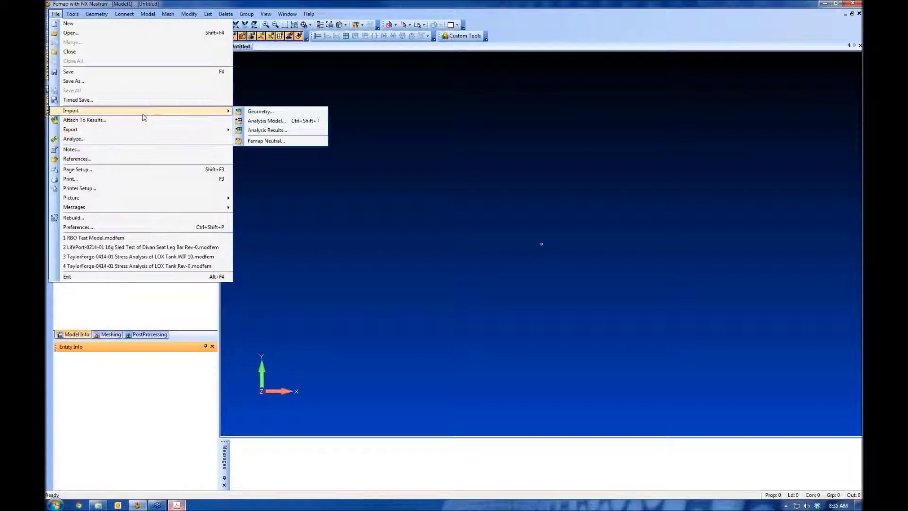
pyautogui.click(280, 115)
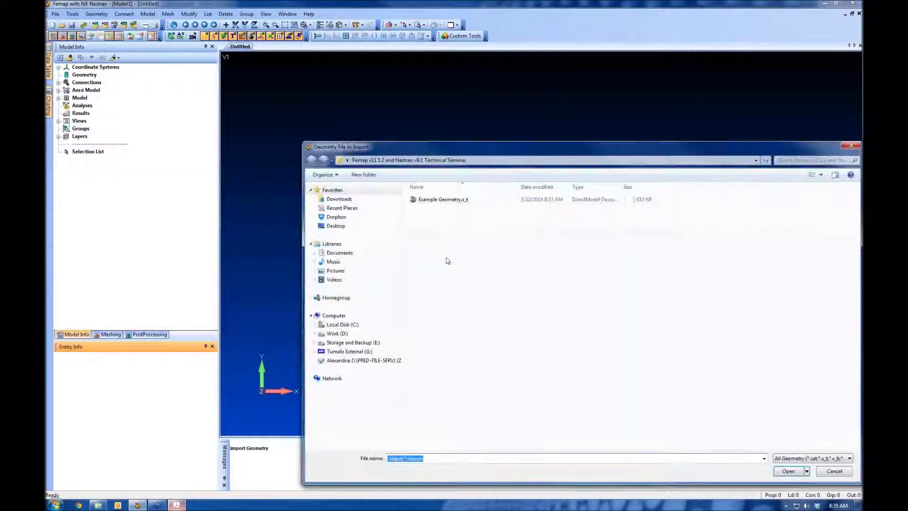
pyautogui.click(453, 201)
pyautogui.doubleClick(453, 200)
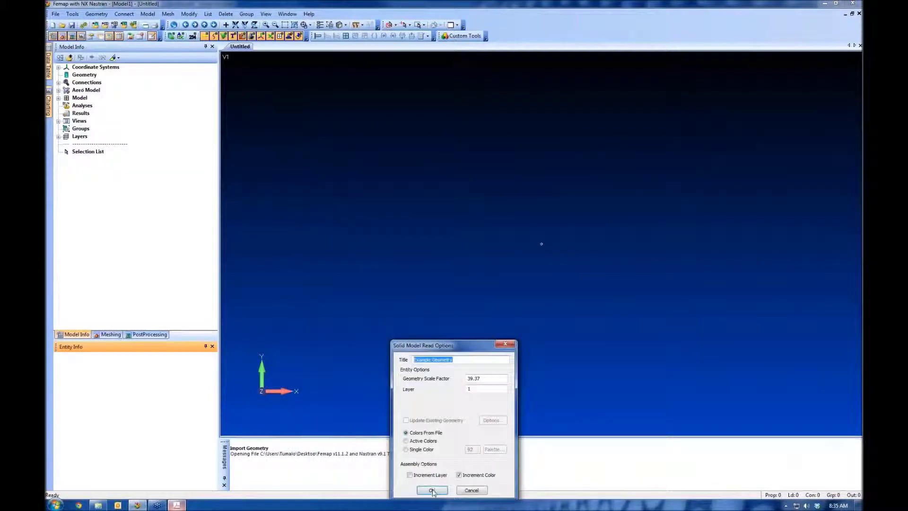
pyautogui.click(432, 489)
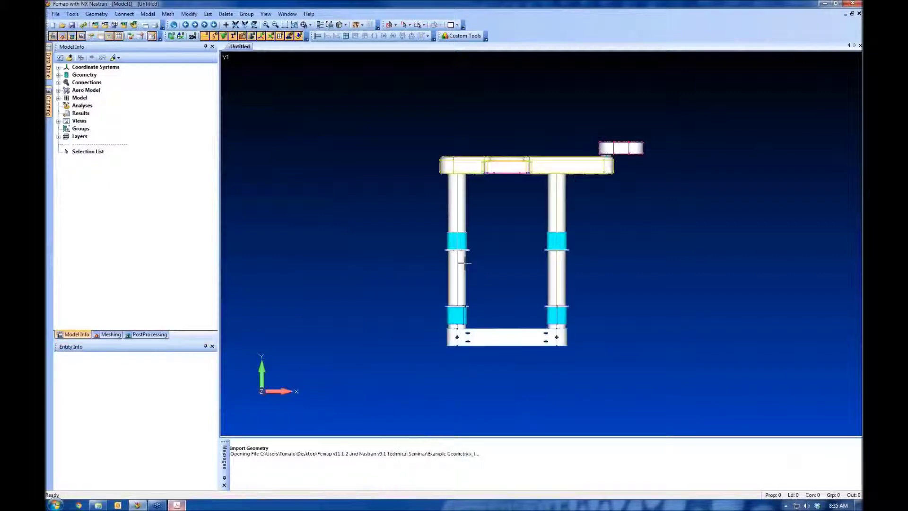
pyautogui.moveTo(492, 176); pyautogui.dragTo(549, 224, button='middle')
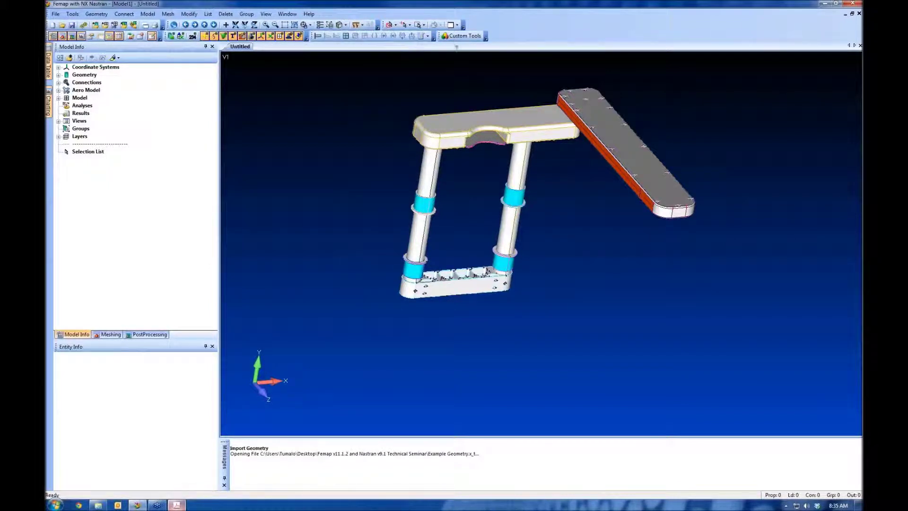
# Undock and close both the Custom Tools and Post toolbars.
pyautogui.moveTo(439, 33); pyautogui.dragTo(440, 80)
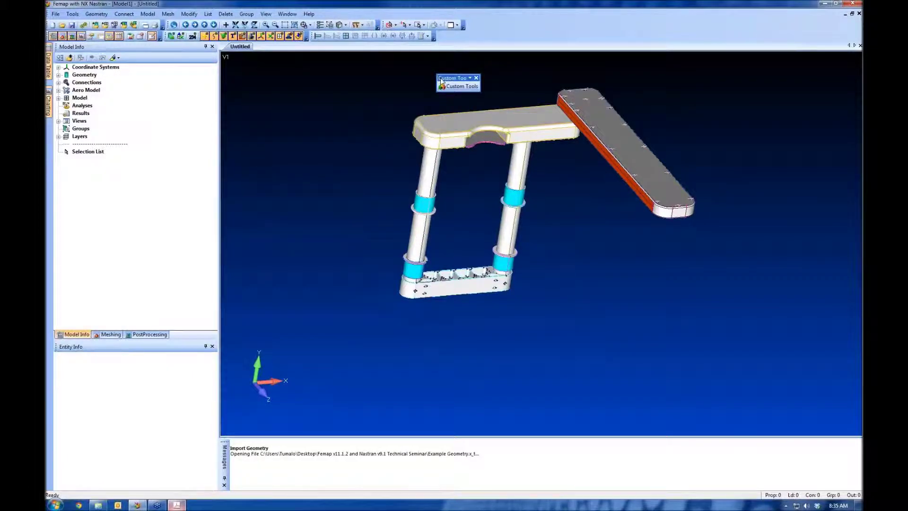
pyautogui.click(476, 77)
pyautogui.moveTo(312, 36); pyautogui.dragTo(349, 38)
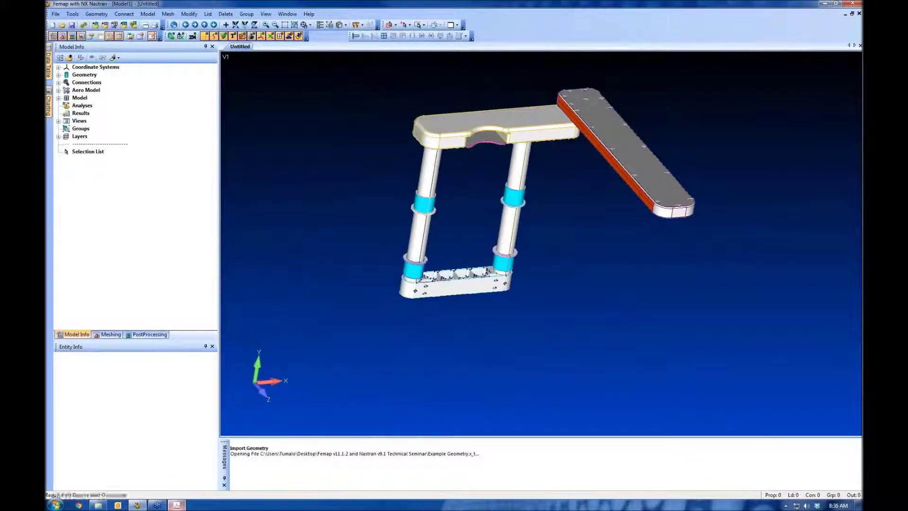
pyautogui.moveTo(352, 37); pyautogui.dragTo(346, 98)
pyautogui.click(453, 98)
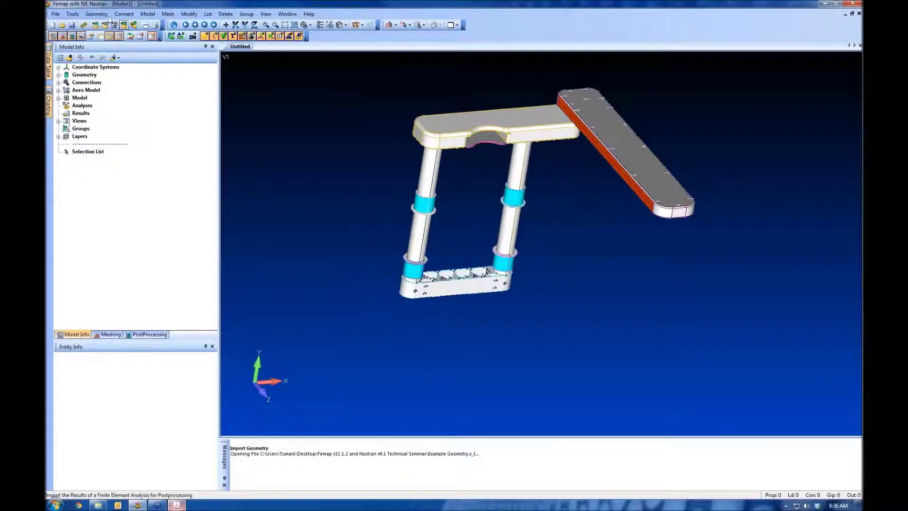
# Toggle the View Orient toolbar on and off, then open the toolbar Customize dialog.
pyautogui.click(76, 16)
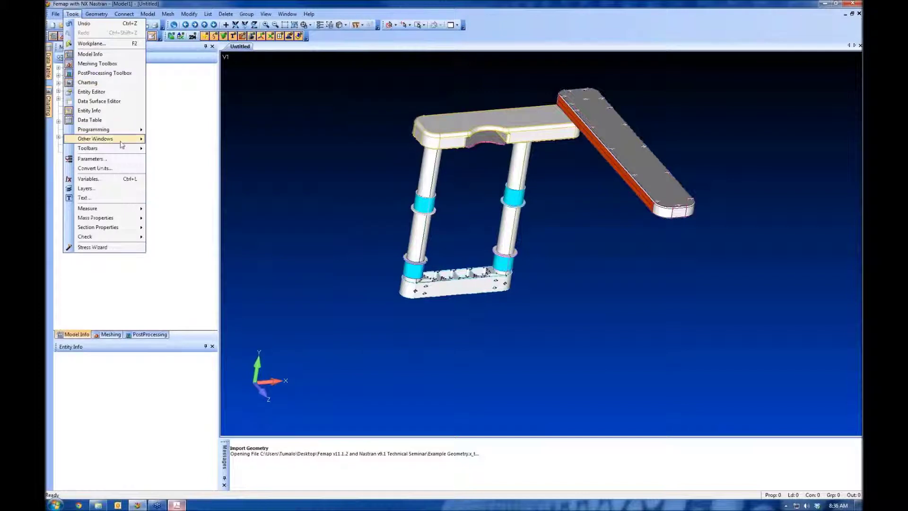
pyautogui.moveTo(123, 148)
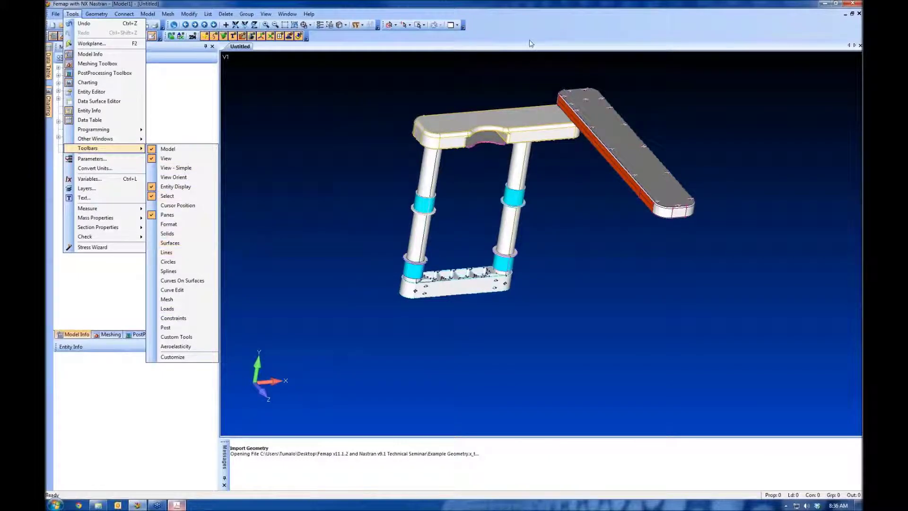
pyautogui.rightClick(511, 21)
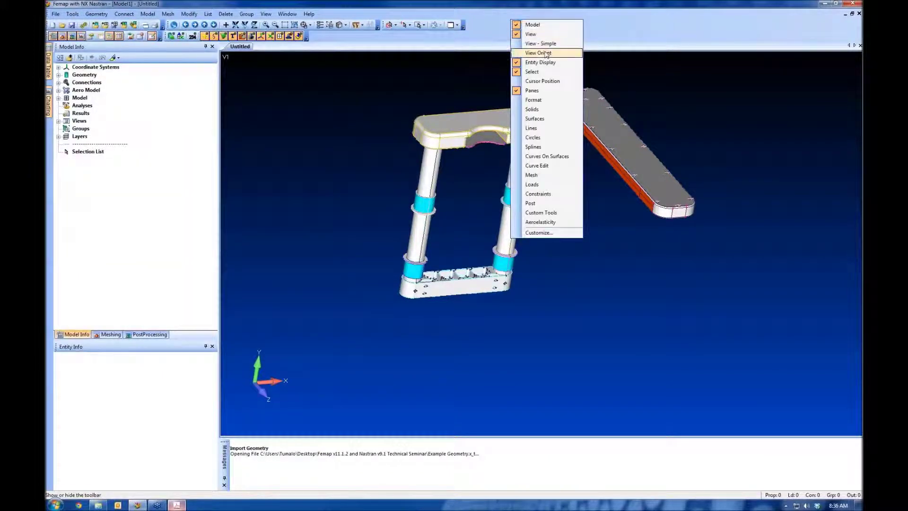
pyautogui.click(546, 52)
pyautogui.rightClick(524, 36)
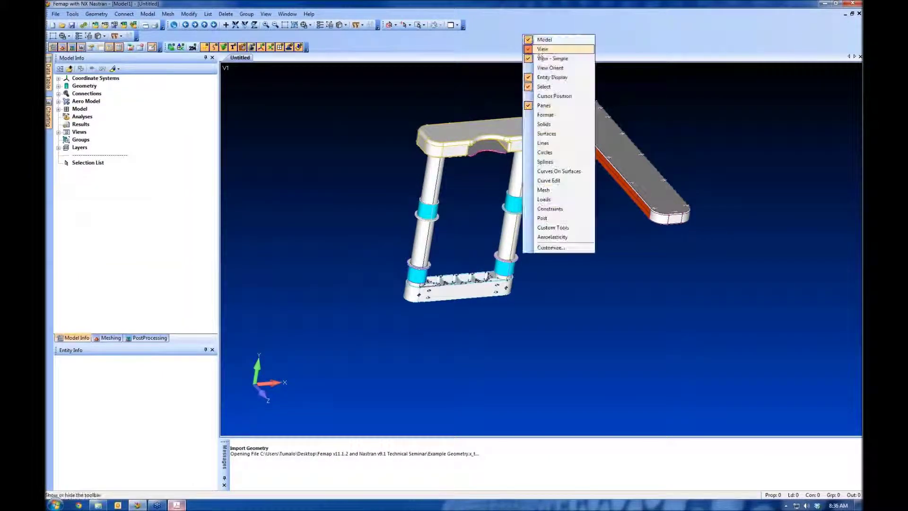
pyautogui.click(544, 60)
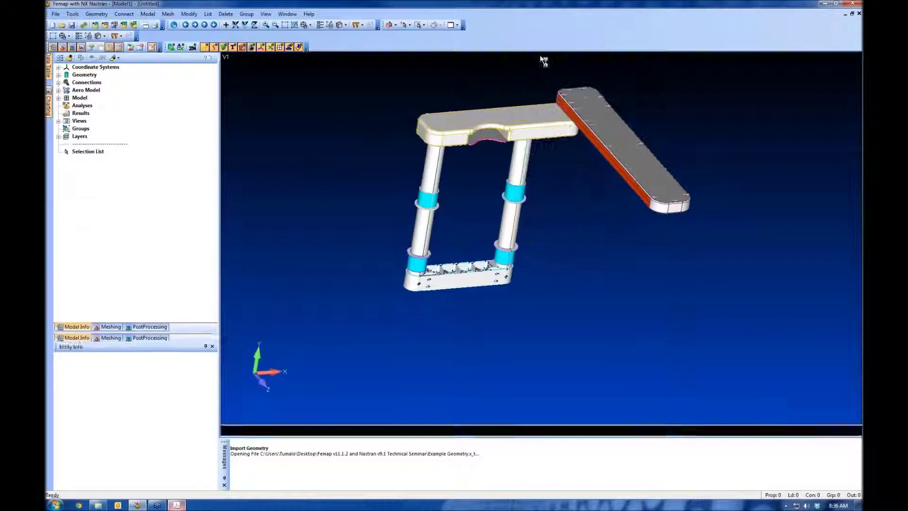
pyautogui.rightClick(538, 24)
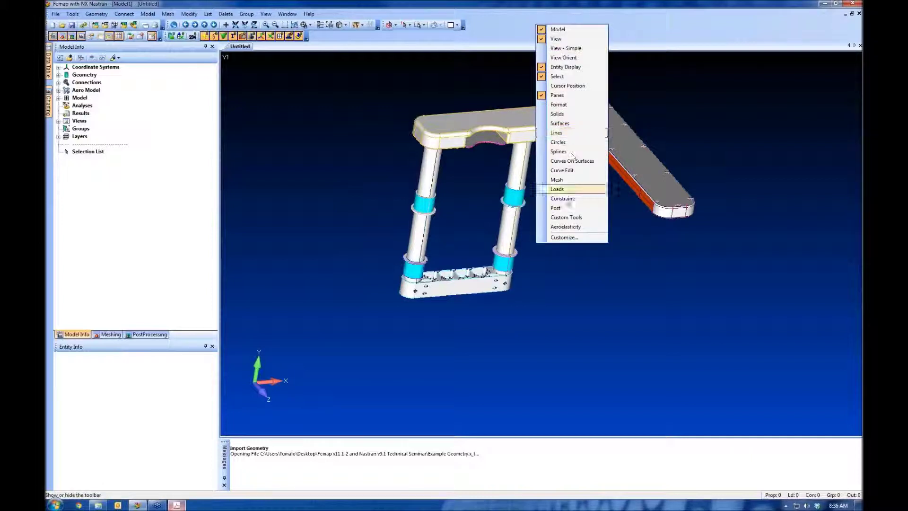
pyautogui.click(563, 237)
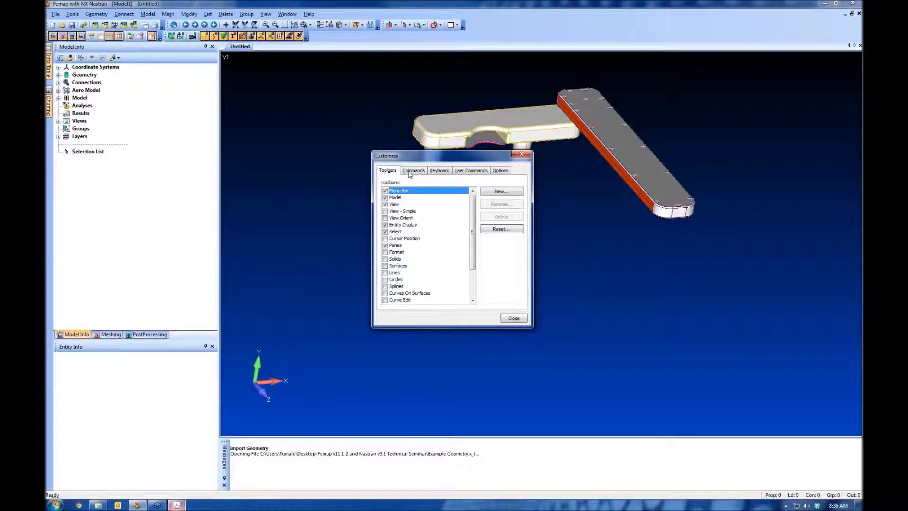
# Drag File > Rebuild... from the Commands tab onto a toolbar and close Customize.
pyautogui.click(412, 171)
pyautogui.moveTo(522, 221); pyautogui.dragTo(531, 289)
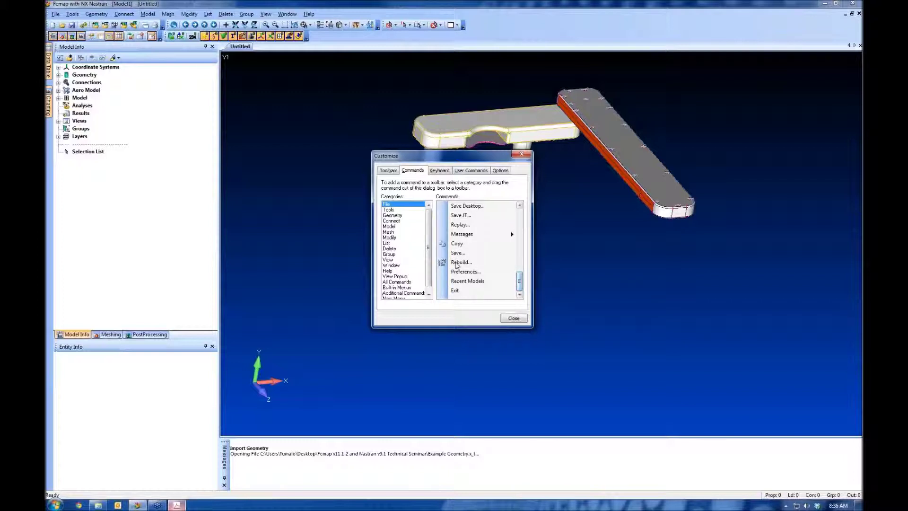
pyautogui.moveTo(456, 263); pyautogui.dragTo(71, 26)
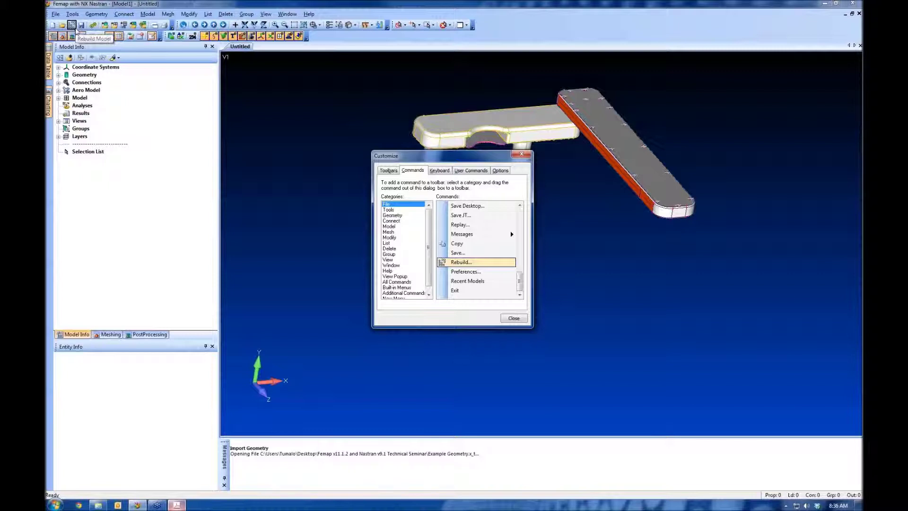
pyautogui.click(514, 318)
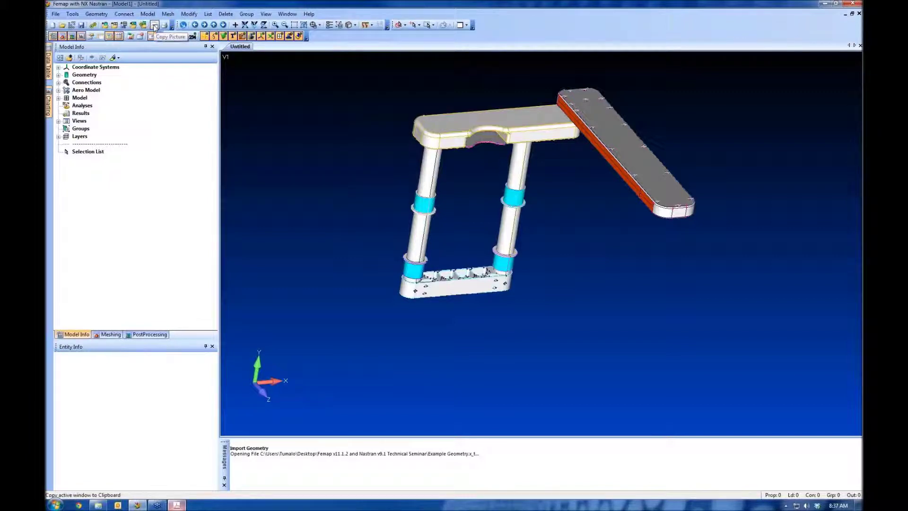
# Open Femap Preferences from the File menu, landing on the Messages settings.
pyautogui.click(56, 14)
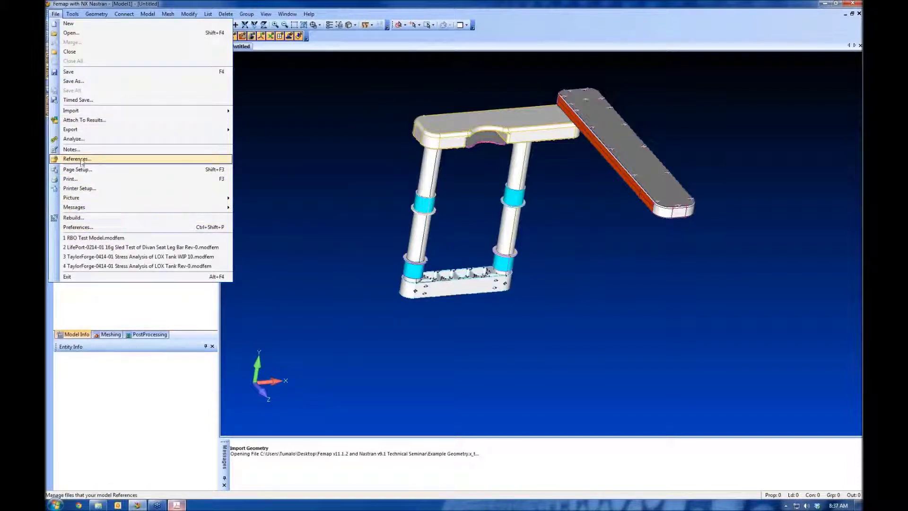
pyautogui.click(77, 227)
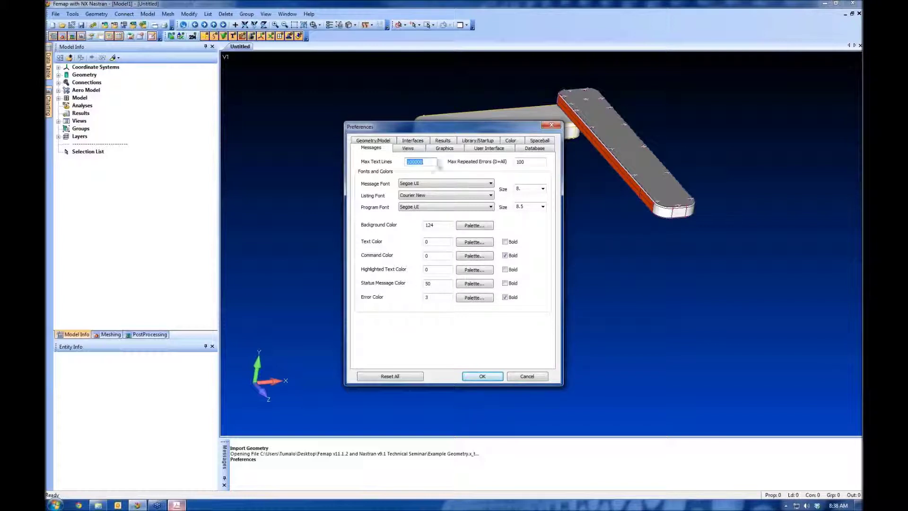
# Switch Preferences to the Views settings for startup view, picture defaults and rotation angles.
pyautogui.click(405, 150)
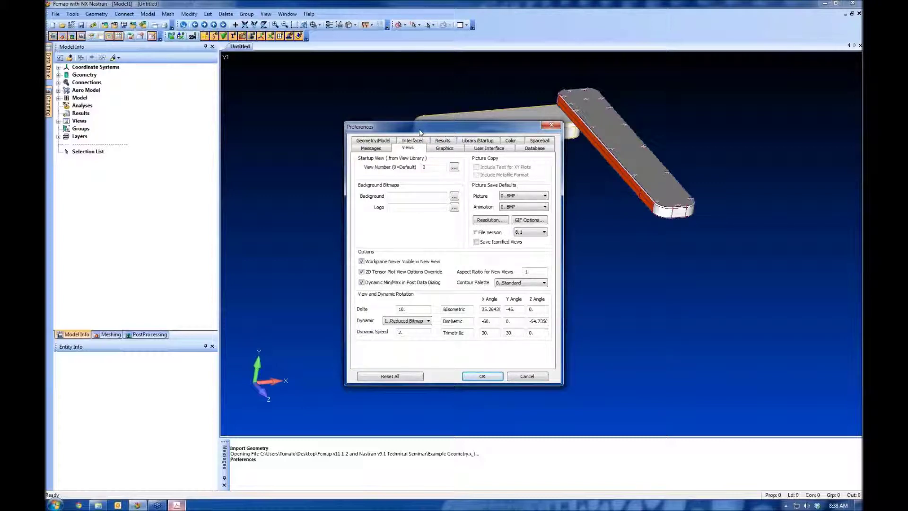
# Keep the copy/save picture resolution at Screen Scaled By 4 in Resolution Options.
pyautogui.moveTo(419, 128); pyautogui.dragTo(239, 99)
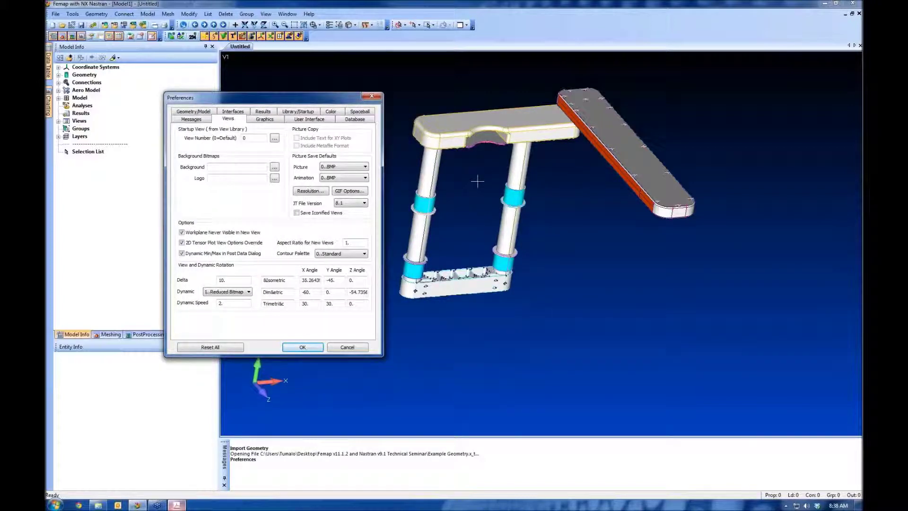
pyautogui.click(310, 191)
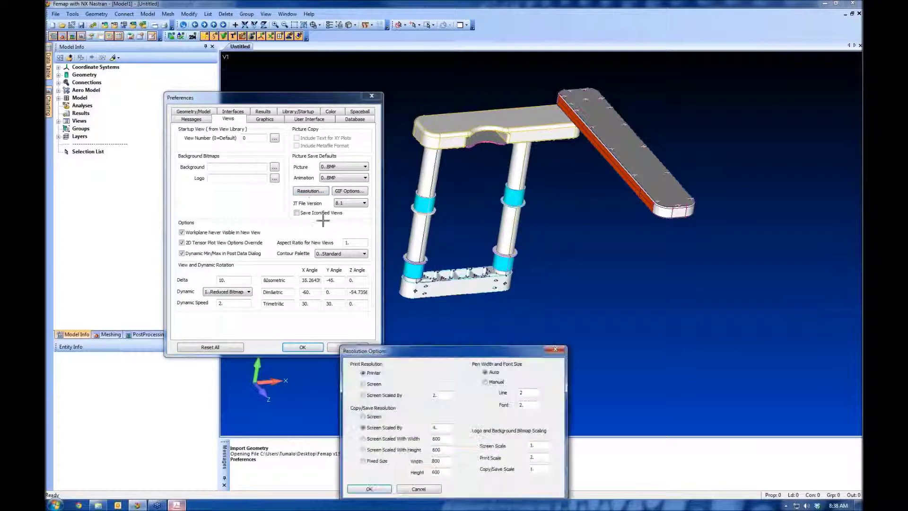
pyautogui.click(374, 417)
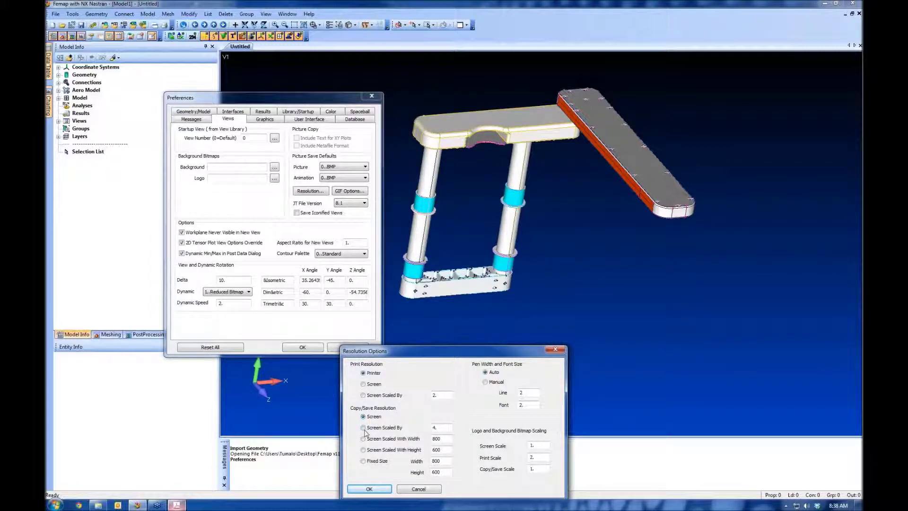
pyautogui.click(363, 429)
pyautogui.moveTo(444, 427); pyautogui.dragTo(427, 431)
pyautogui.write('4.')
pyautogui.click(370, 489)
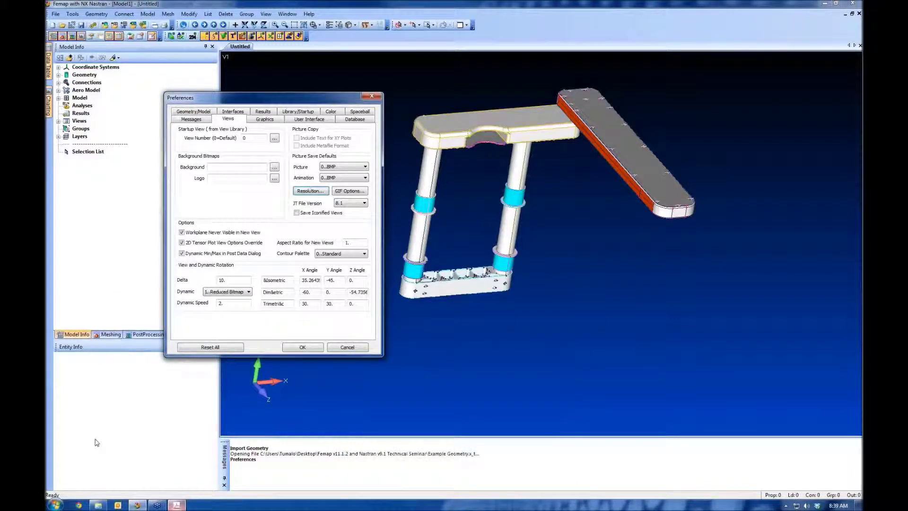
# Start PowerPoint 2010, then set copy/save resolution to Screen and apply the preferences.
pyautogui.click(56, 505)
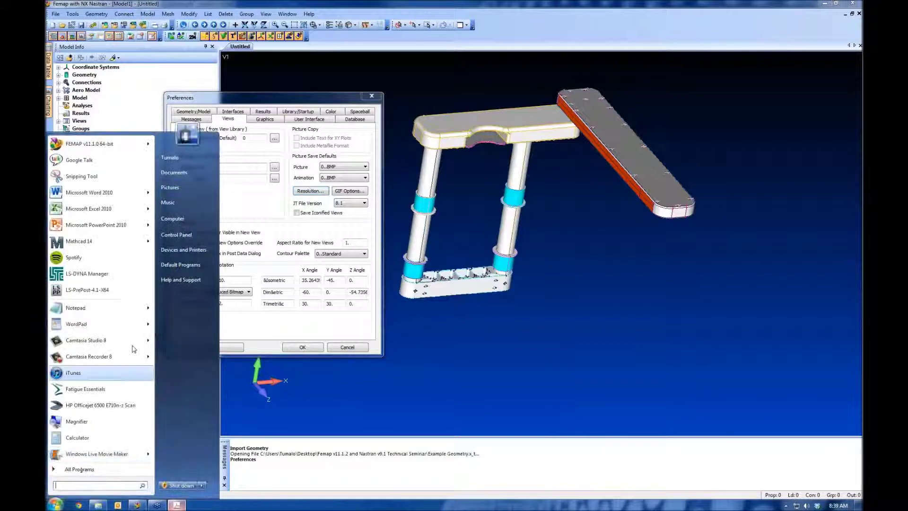
pyautogui.click(121, 224)
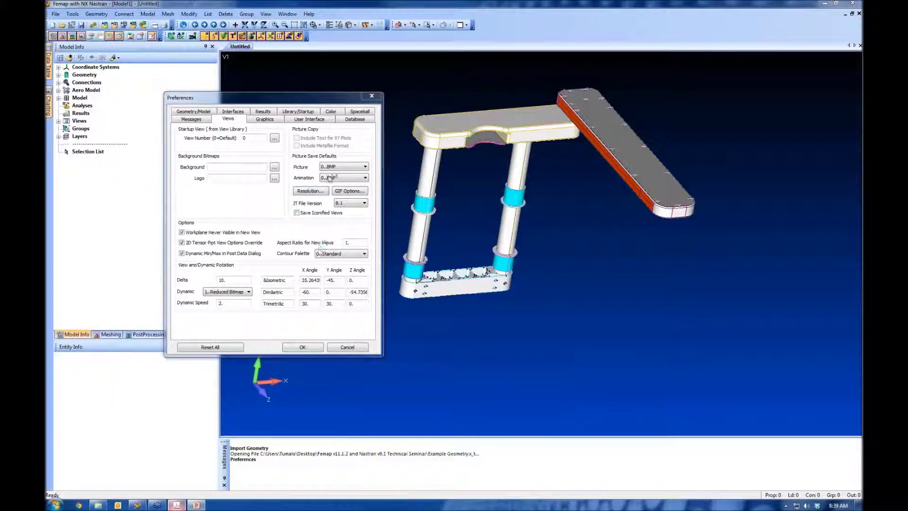
pyautogui.click(311, 190)
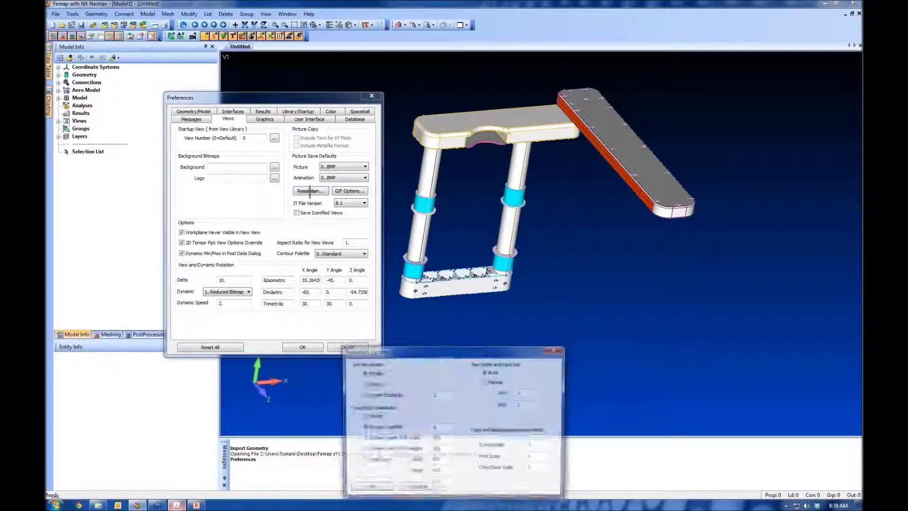
pyautogui.click(363, 416)
pyautogui.click(369, 489)
pyautogui.click(302, 347)
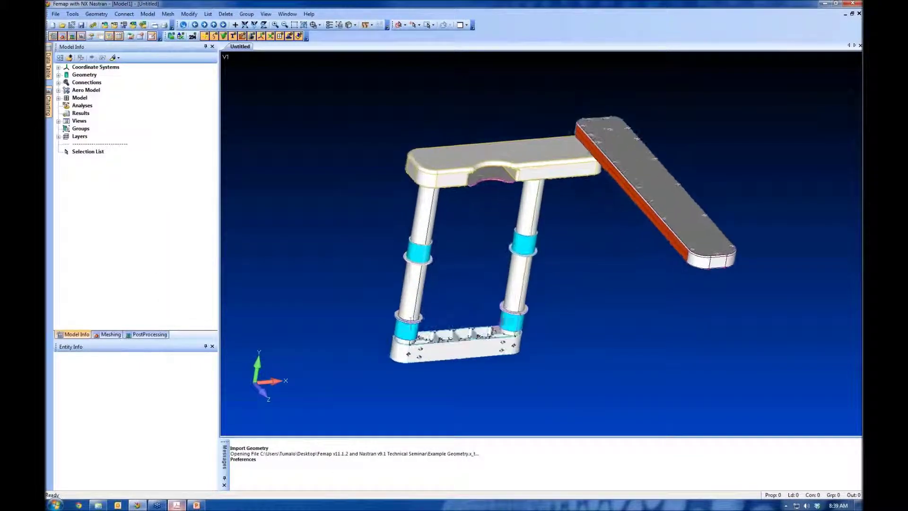
# Copy the Femap model view as a picture and paste it onto PowerPoint slide 1.
pyautogui.click(55, 14)
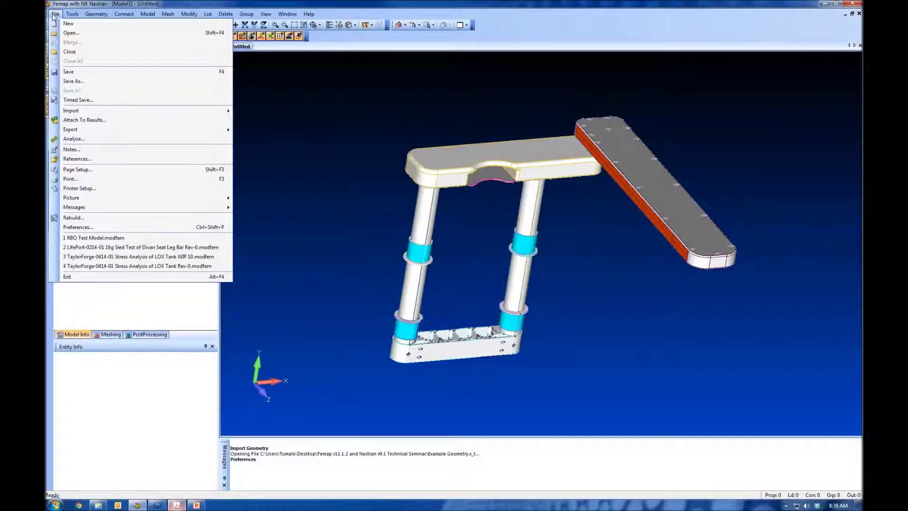
pyautogui.moveTo(131, 198)
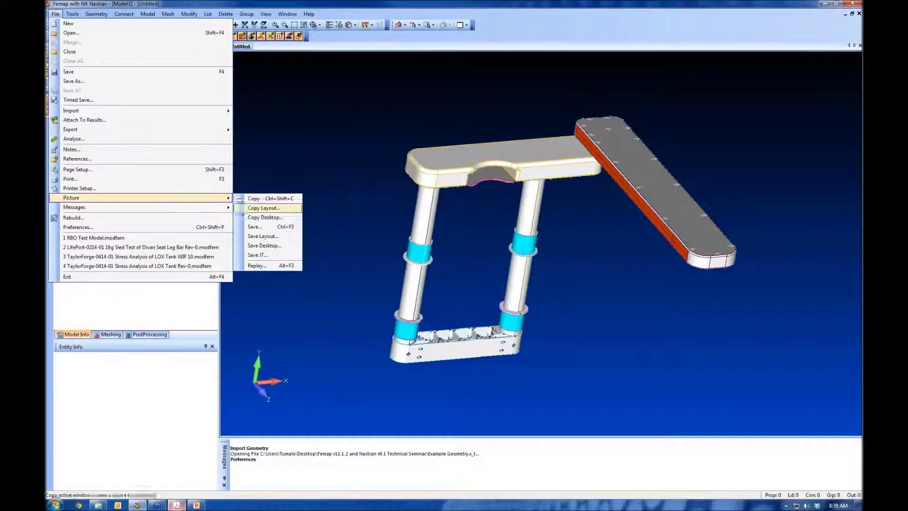
pyautogui.click(255, 199)
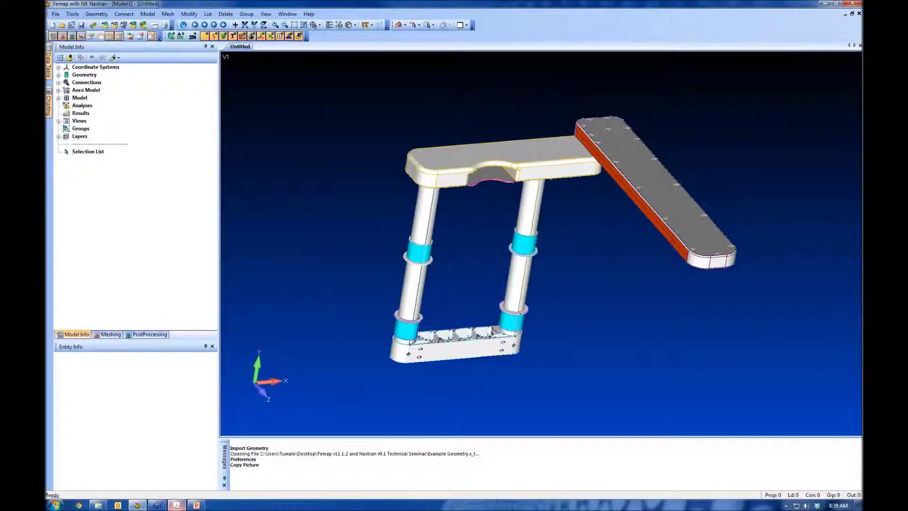
pyautogui.hotkey('alt', 'Tab')
pyautogui.hotkey('ctrl', 'v')
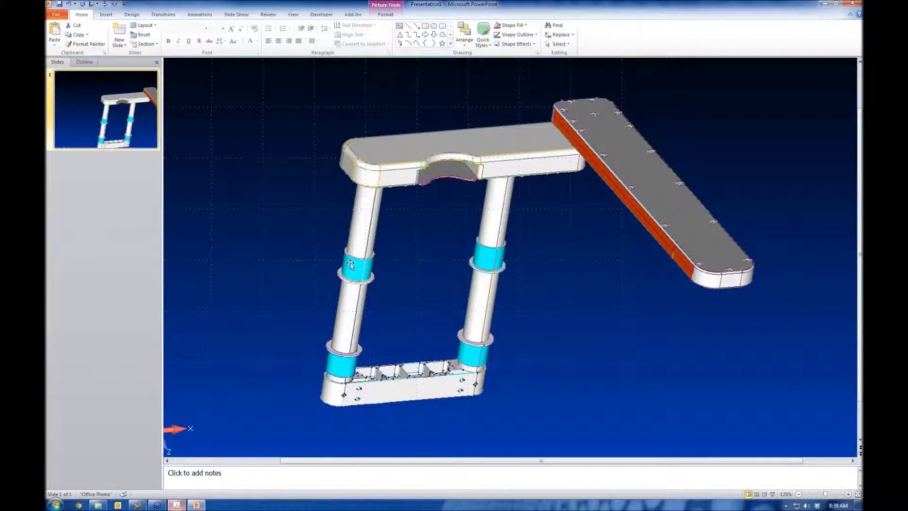
pyautogui.keyDown('ctrl'); pyautogui.scroll(10, 350, 264); pyautogui.keyUp('ctrl')
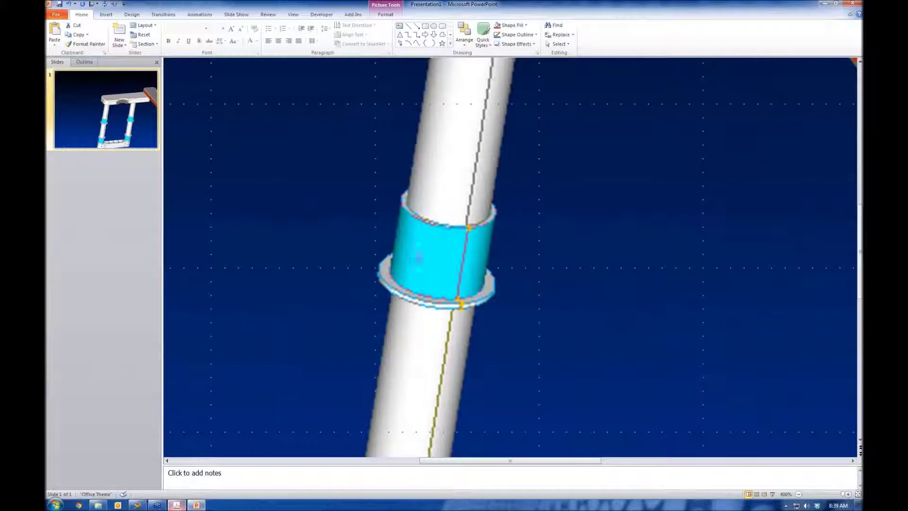
pyautogui.click(137, 506)
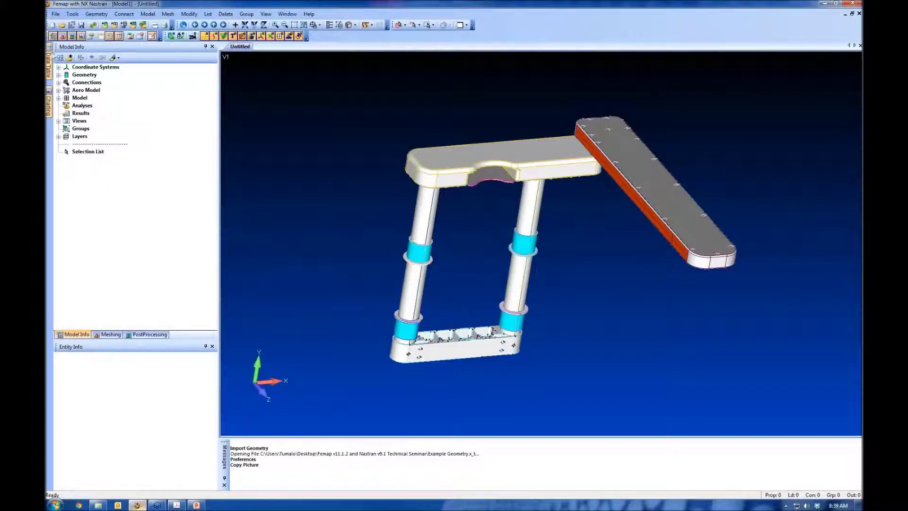
# Reconfirm the picture resolution at screen scaled by 4 and close Preferences.
pyautogui.click(55, 13)
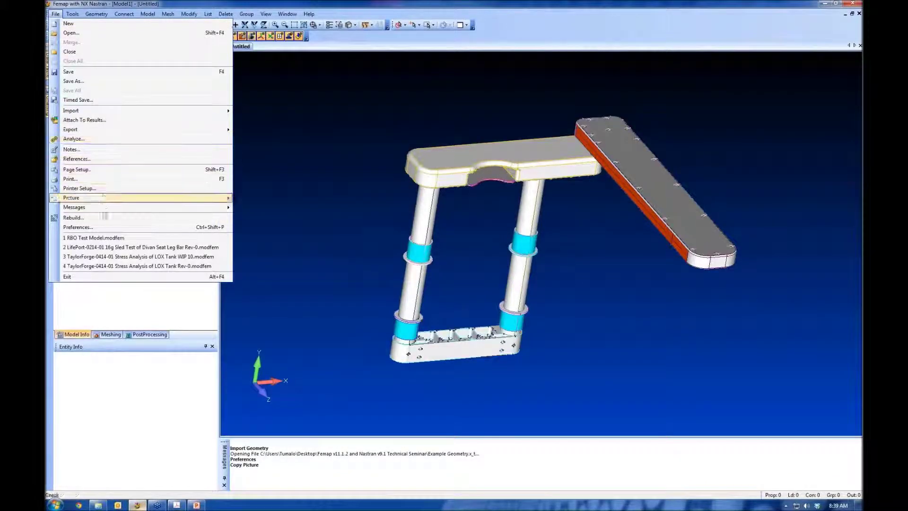
pyautogui.click(109, 227)
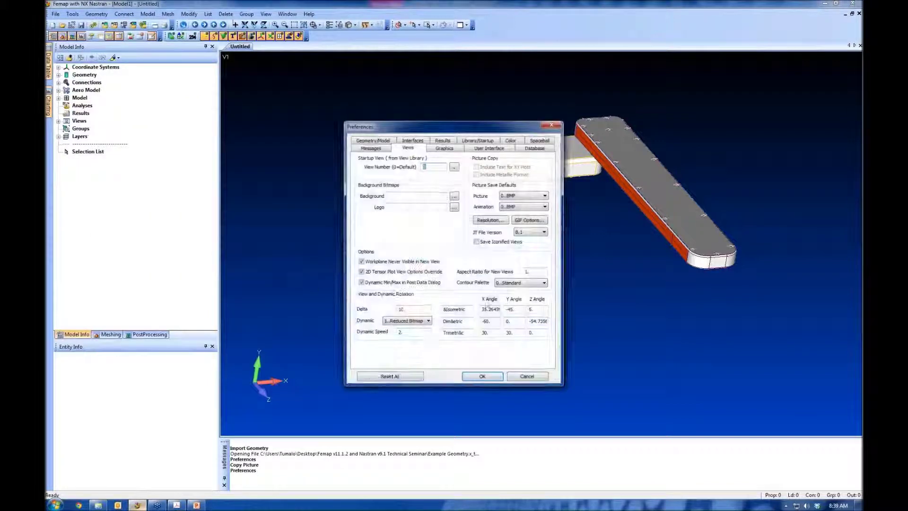
pyautogui.click(489, 220)
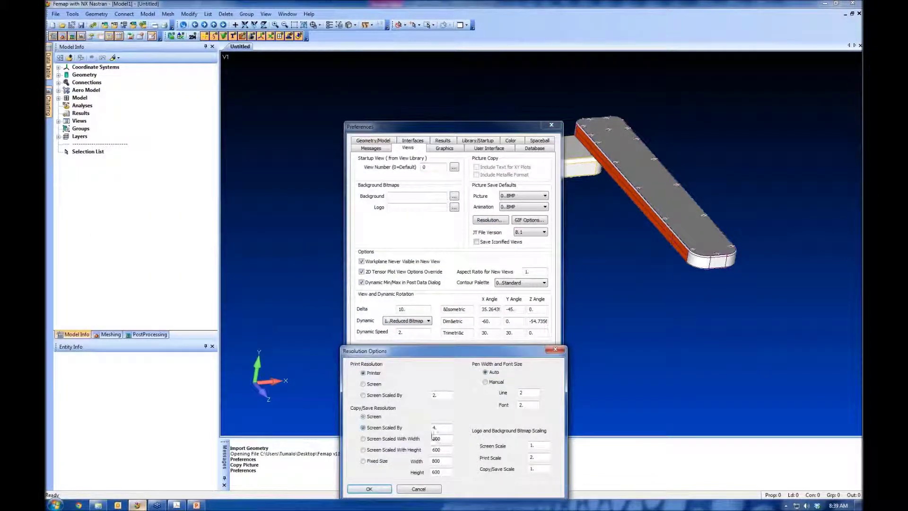
pyautogui.click(374, 489)
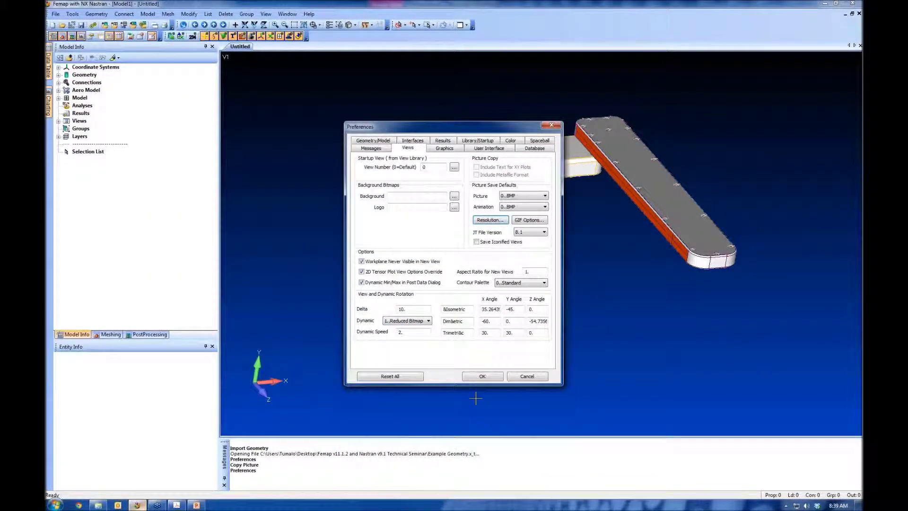
pyautogui.click(482, 376)
# Copy the full model view as a picture and bring up the PowerPoint presentation.
pyautogui.click(56, 14)
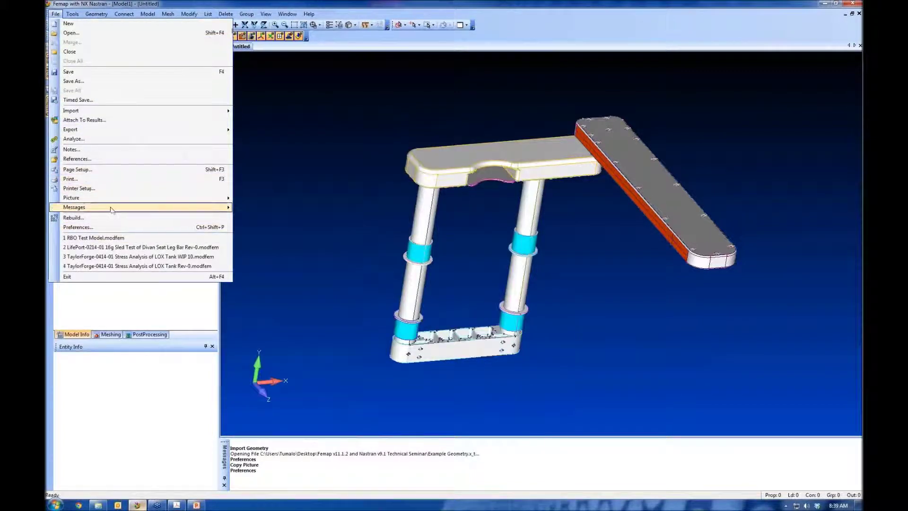
pyautogui.click(324, 470)
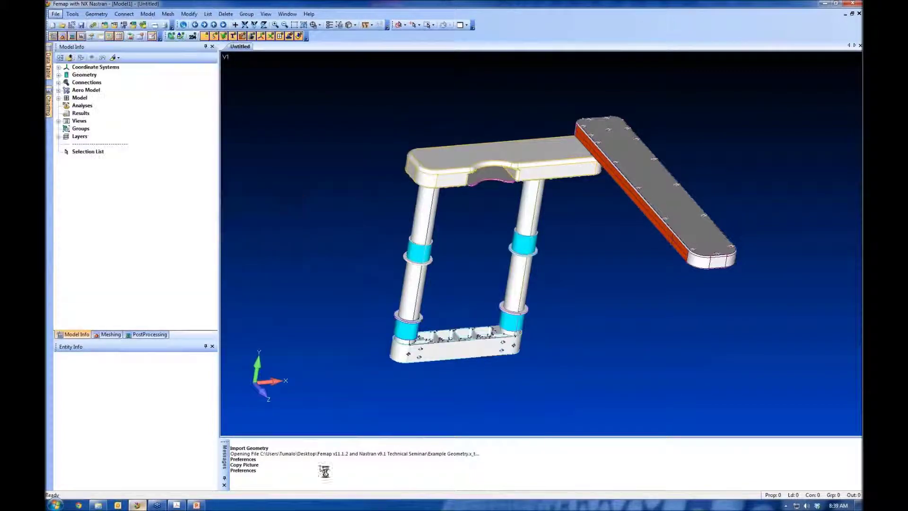
pyautogui.click(196, 505)
# Paste the high-resolution model picture onto slide 1, then close PowerPoint without saving.
pyautogui.hotkey('ctrl', 'v')
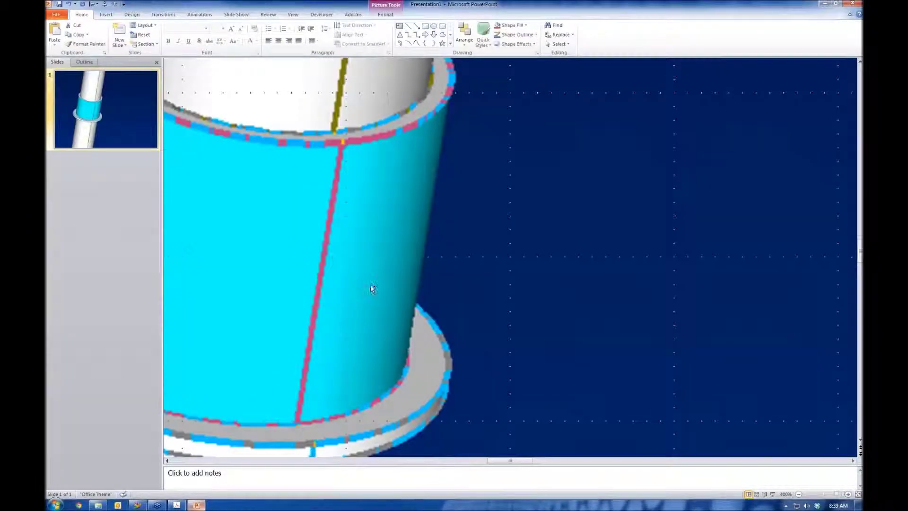
pyautogui.keyDown('ctrl'); pyautogui.scroll(-10, 370, 285); pyautogui.keyUp('ctrl')
pyautogui.keyDown('ctrl'); pyautogui.scroll(-8, 438, 307); pyautogui.keyUp('ctrl')
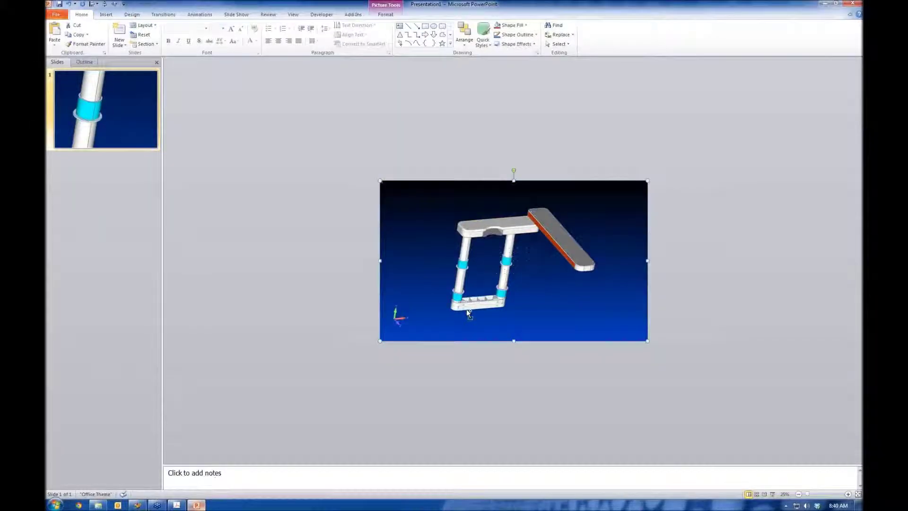
pyautogui.keyDown('ctrl'); pyautogui.scroll(3, 466, 310); pyautogui.keyUp('ctrl')
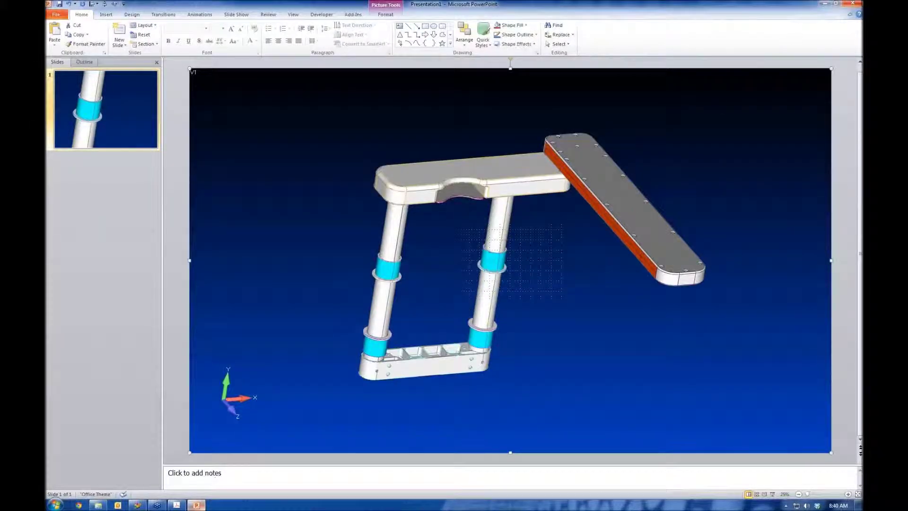
pyautogui.click(853, 3)
pyautogui.click(453, 263)
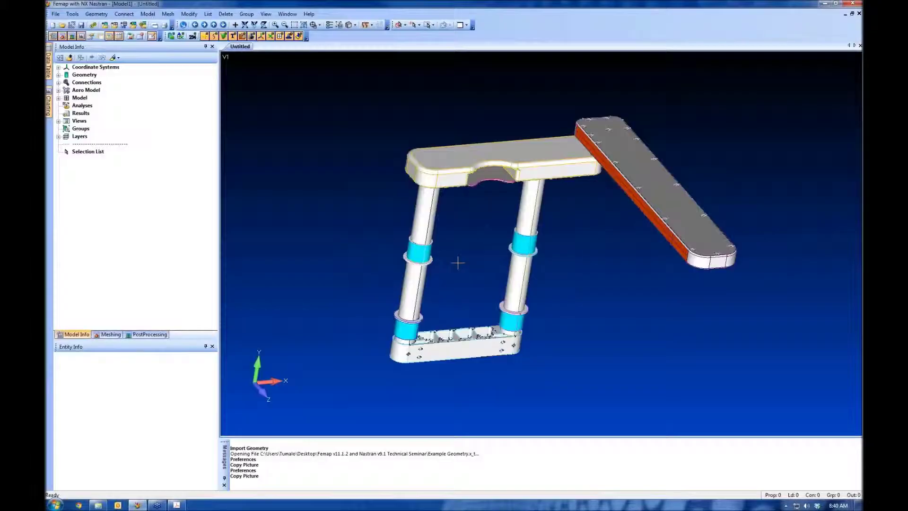
# Reopen Preferences on Views and list the saved views for the startup View Number.
pyautogui.click(56, 14)
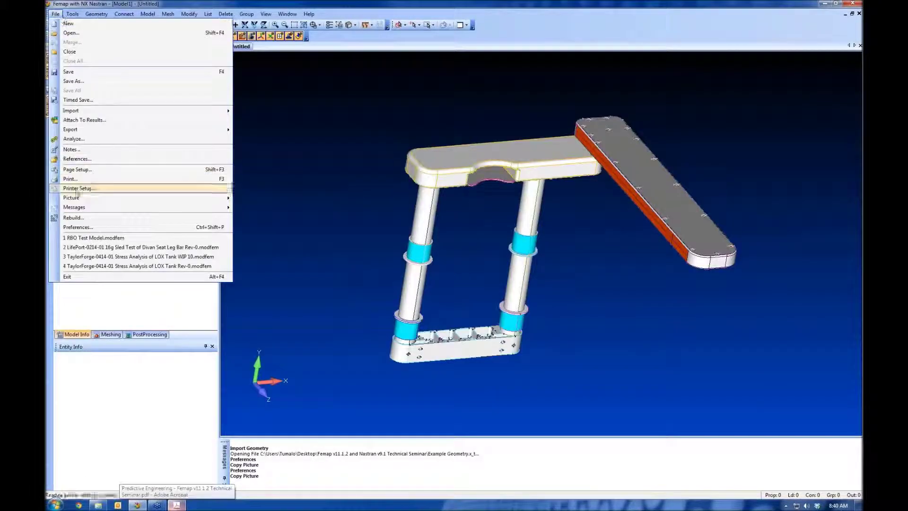
pyautogui.click(85, 216)
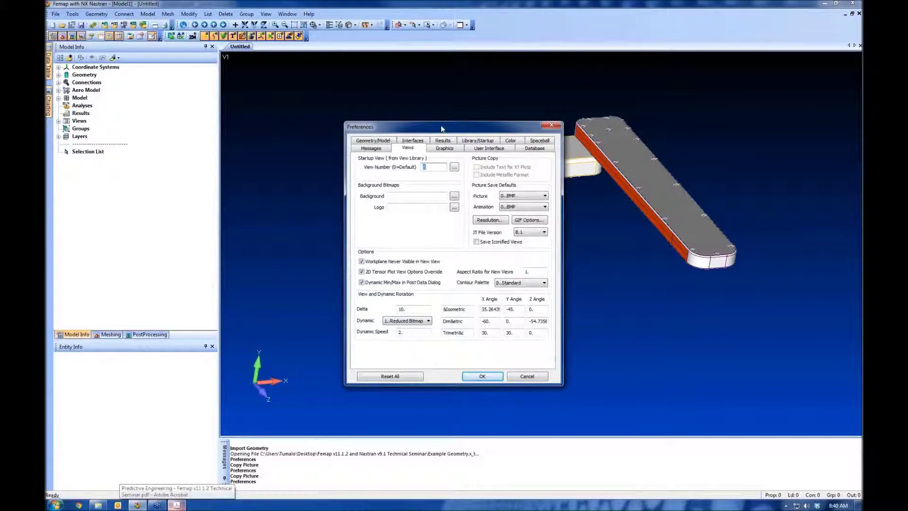
pyautogui.moveTo(441, 127); pyautogui.dragTo(296, 107)
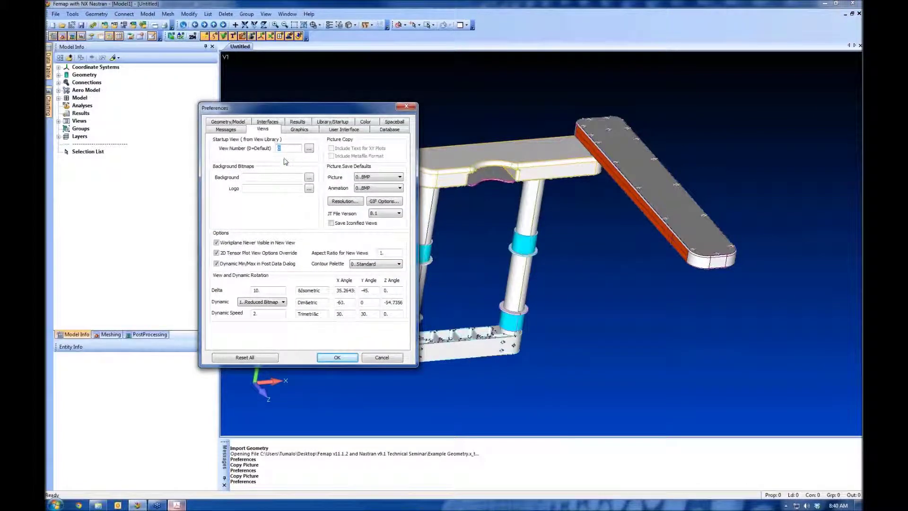
pyautogui.moveTo(371, 115); pyautogui.dragTo(298, 101)
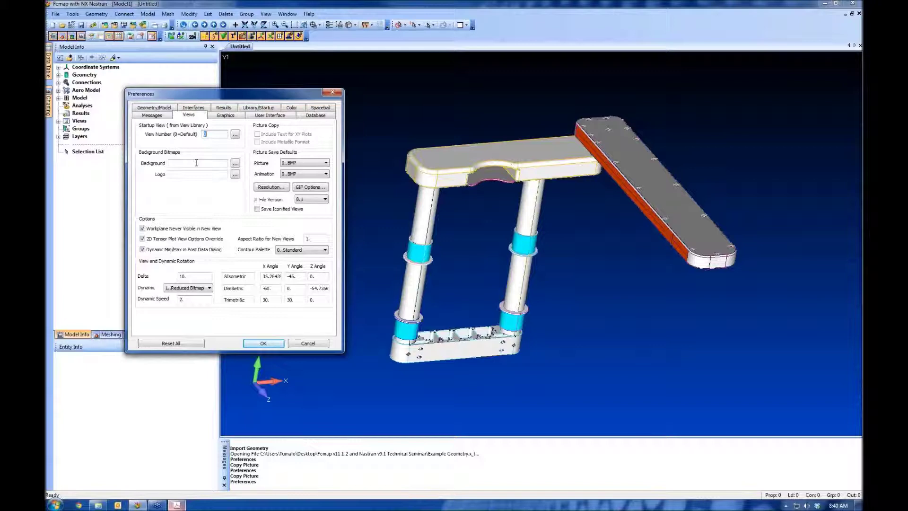
pyautogui.click(236, 135)
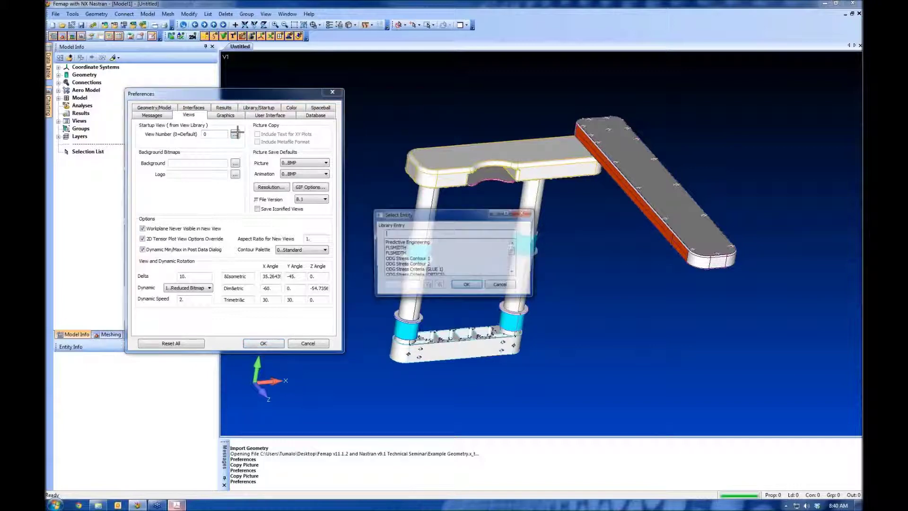
# Set startup View Number to 1, the Predictive Engineering view, then show Graphics settings.
pyautogui.click(392, 243)
pyautogui.click(467, 286)
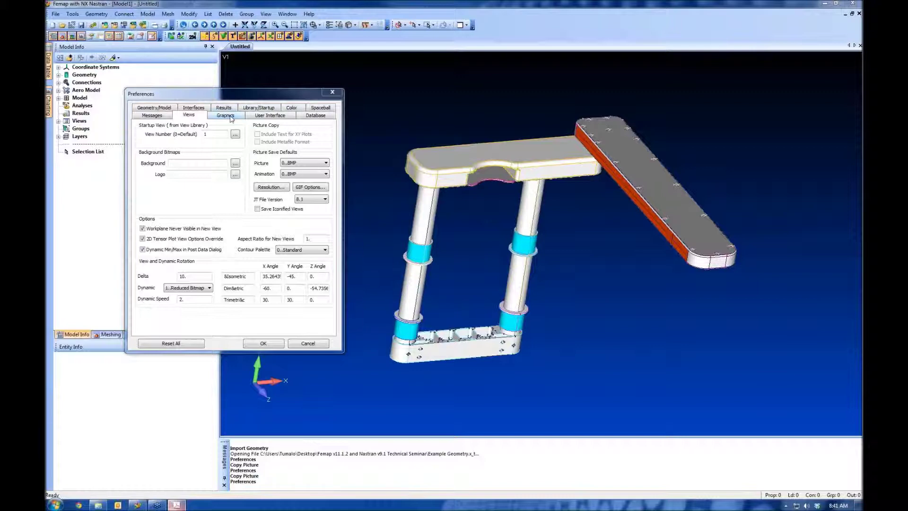
pyautogui.click(225, 116)
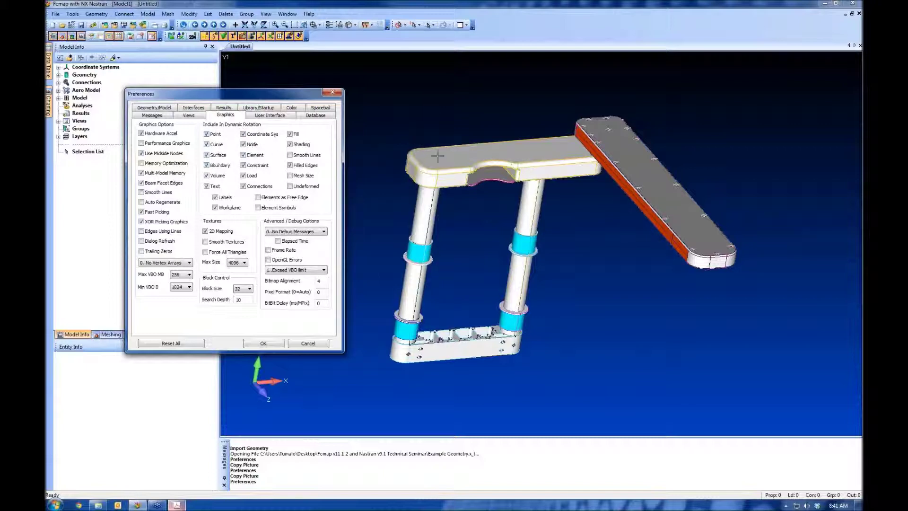
# Exclude Point and Curve from dynamic rotation, apply, and orbit the model to test.
pyautogui.moveTo(437, 156); pyautogui.dragTo(193, 148, button='middle')
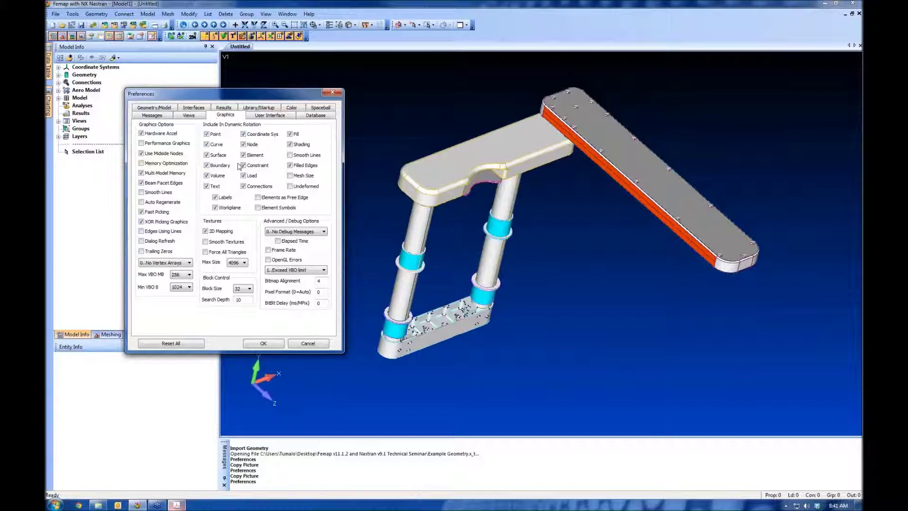
pyautogui.click(207, 135)
pyautogui.click(207, 144)
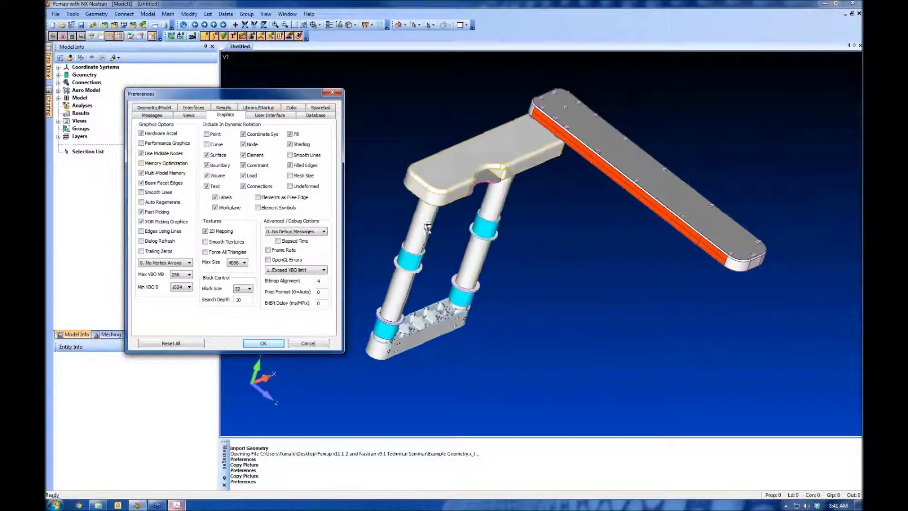
pyautogui.click(258, 346)
pyautogui.moveTo(378, 235); pyautogui.dragTo(395, 175, button='middle')
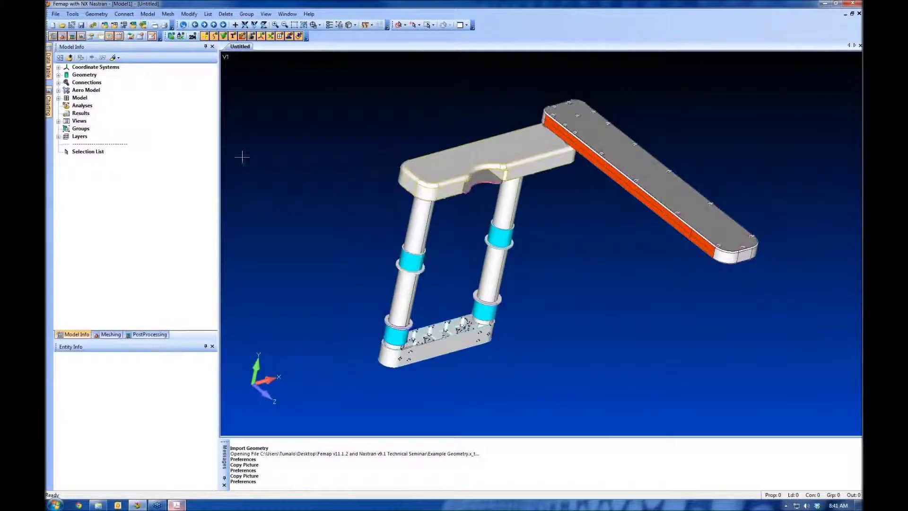
# Include points in dynamic rotation again and begin saving the User Interface layout.
pyautogui.click(55, 14)
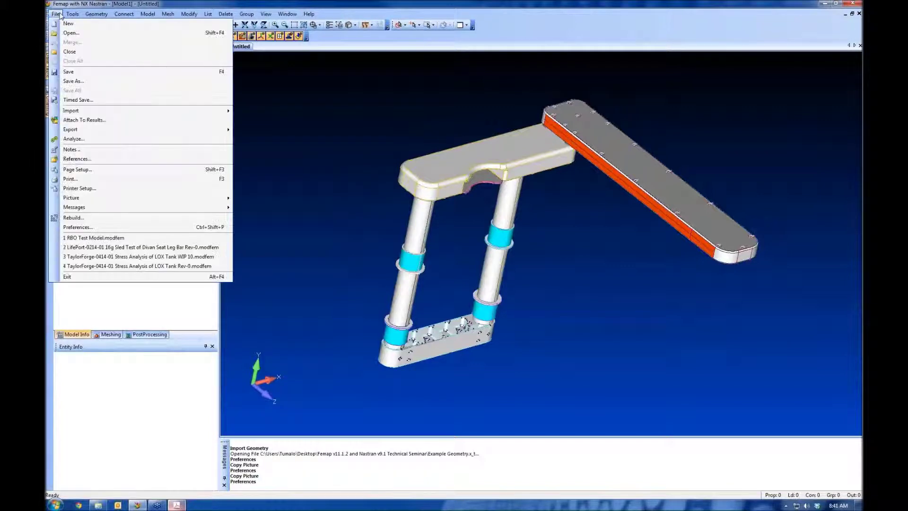
pyautogui.click(109, 227)
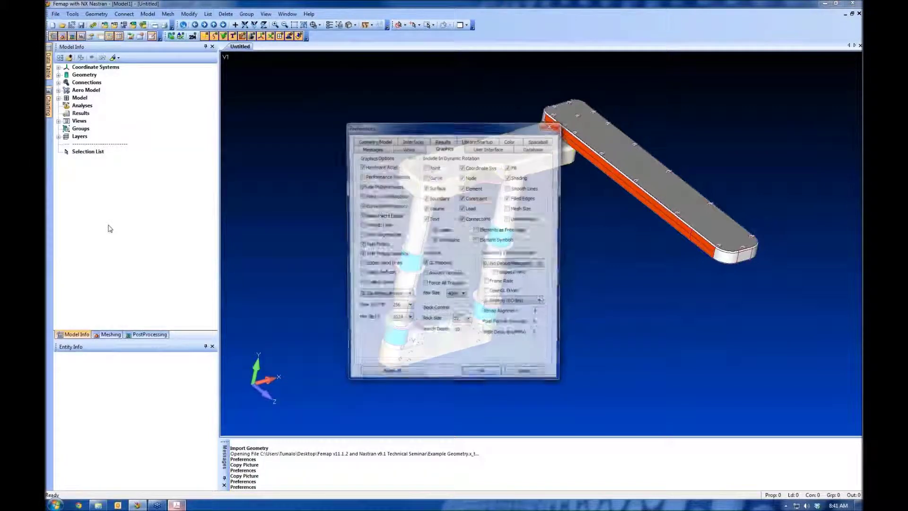
pyautogui.click(425, 167)
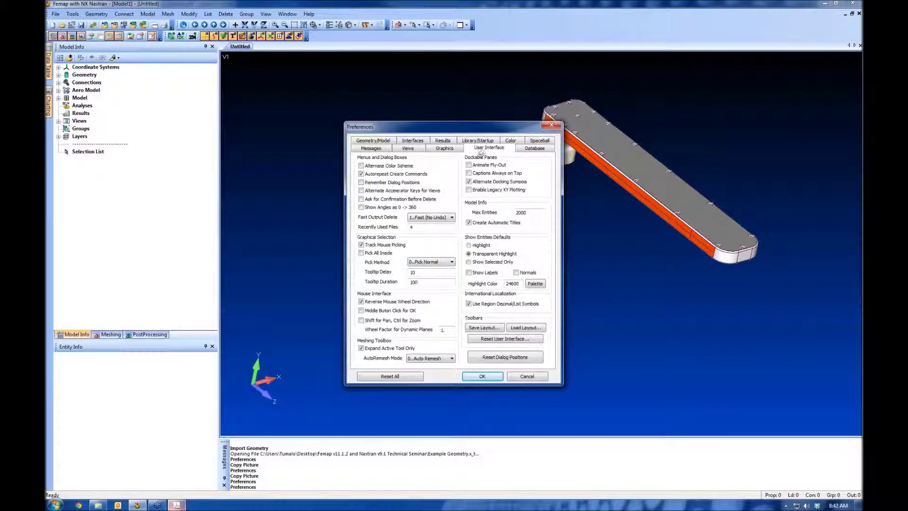
pyautogui.moveTo(411, 132); pyautogui.dragTo(184, 82)
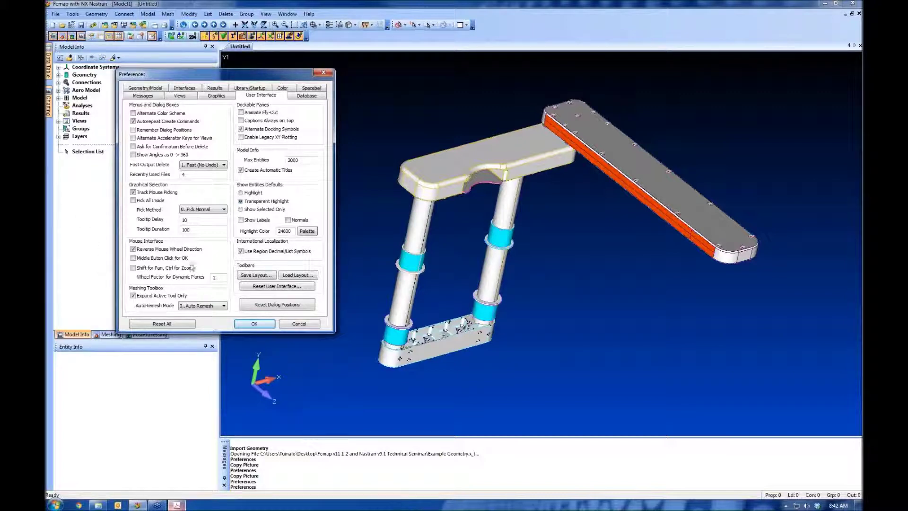
pyautogui.click(258, 276)
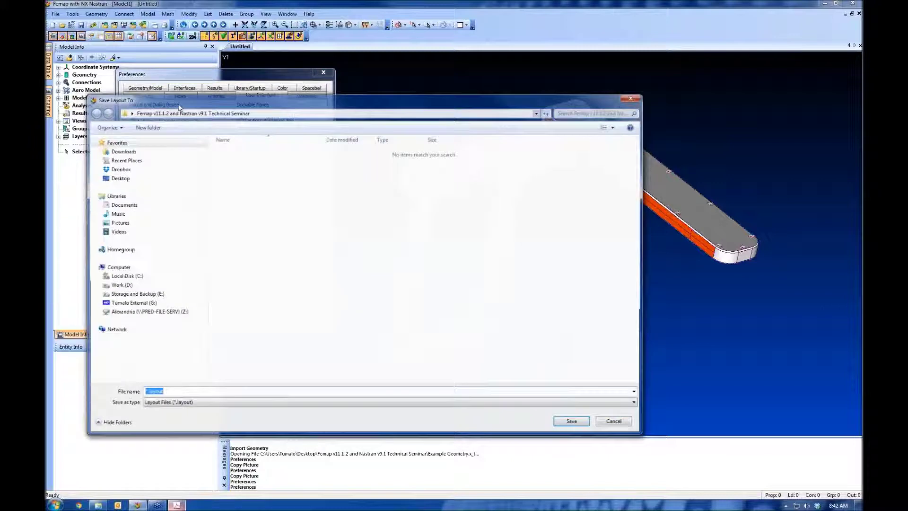
# Save the interface layout as 'Test Layout.layout'.
pyautogui.write('Te')
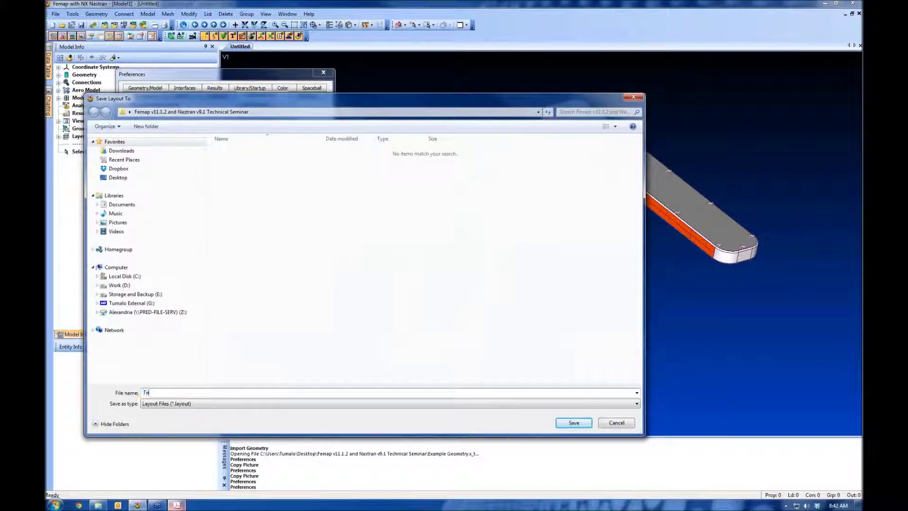
pyautogui.write('st Layout')
pyautogui.click(573, 422)
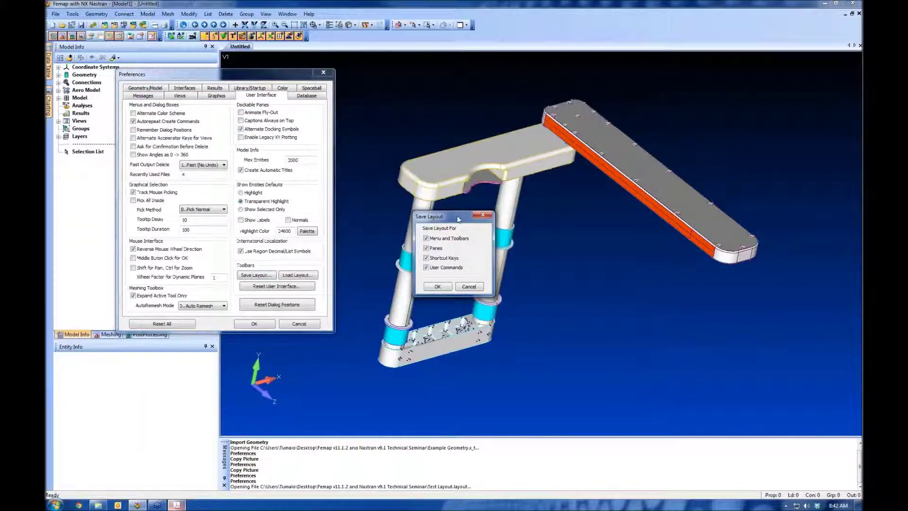
pyautogui.click(438, 286)
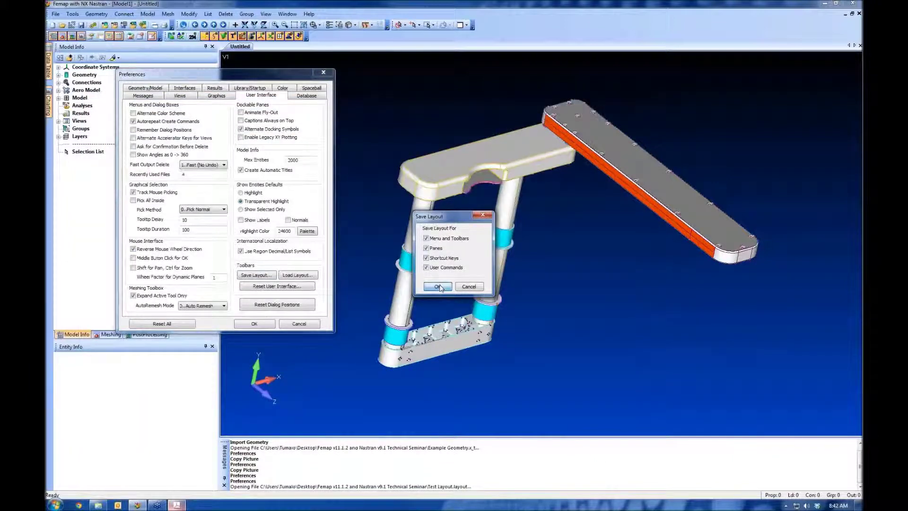
# Load the Test Layout.layout file back into Femap.
pyautogui.click(306, 275)
pyautogui.click(223, 153)
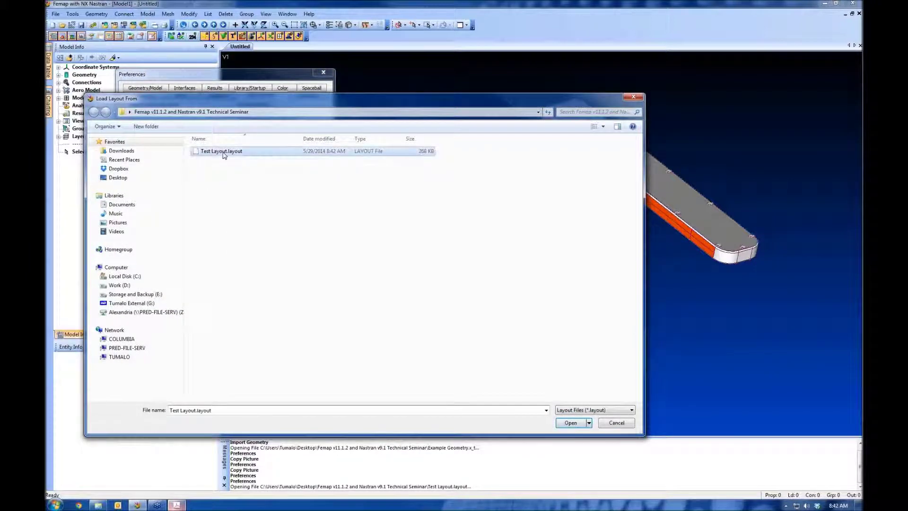
pyautogui.doubleClick(224, 153)
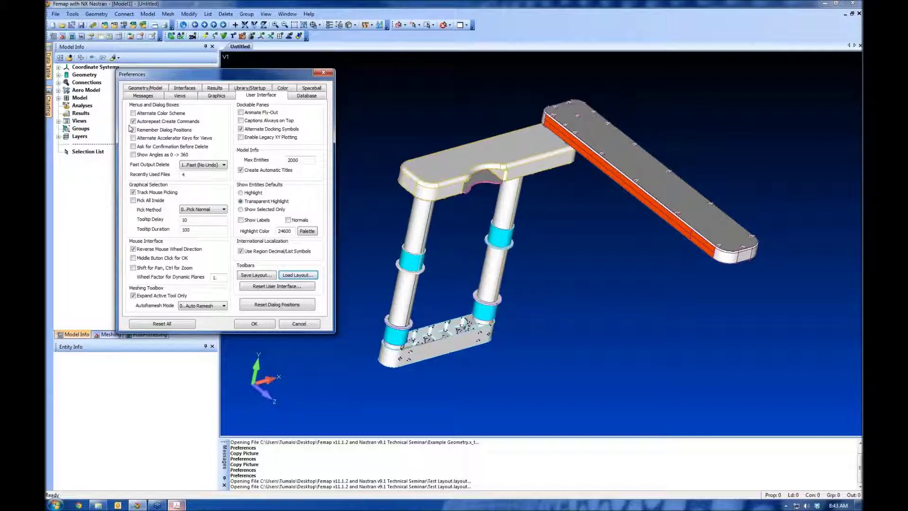
# Check the C:\scratch database scratch directory, then review the Geometry/Model preferences.
pyautogui.click(312, 96)
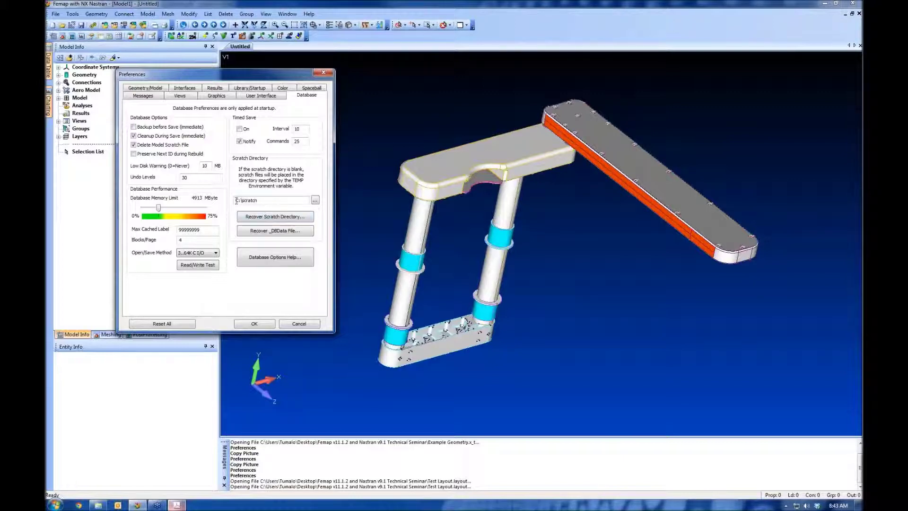
pyautogui.moveTo(236, 200); pyautogui.dragTo(260, 200)
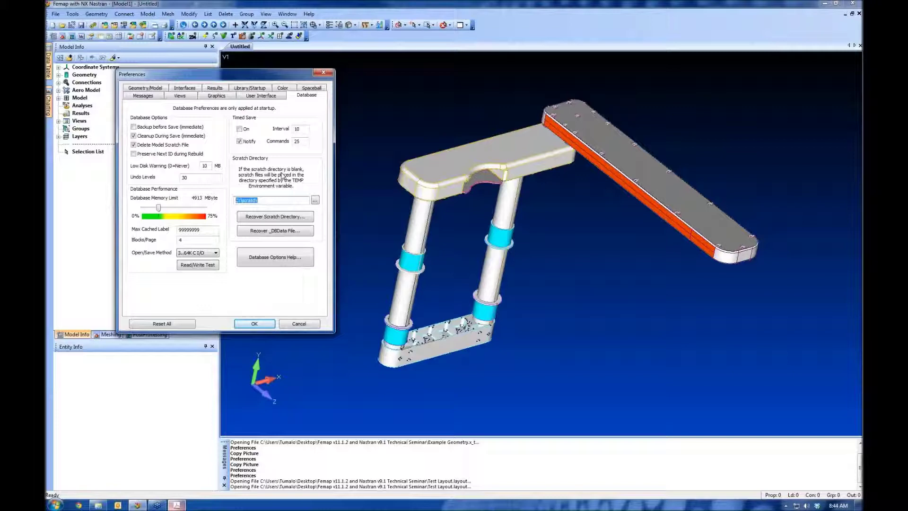
pyautogui.click(159, 90)
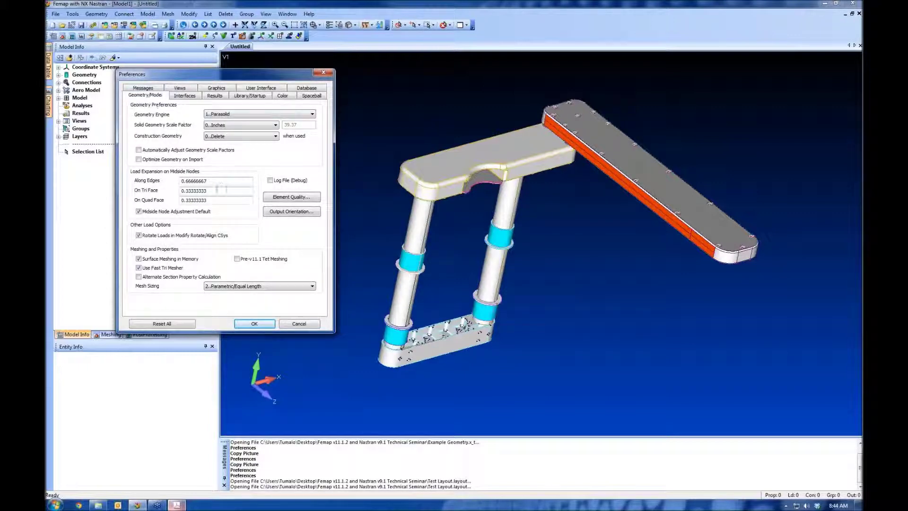
# Show the Interfaces preferences for the NX Nastran analysis interface.
pyautogui.click(191, 99)
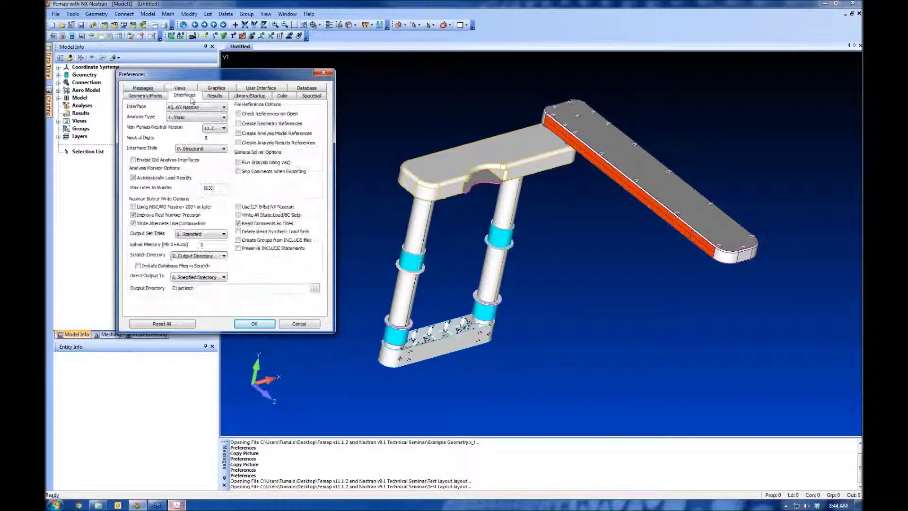
# Put Nastran scratch files in the output directory and direct output to C:\scratch.
pyautogui.click(183, 255)
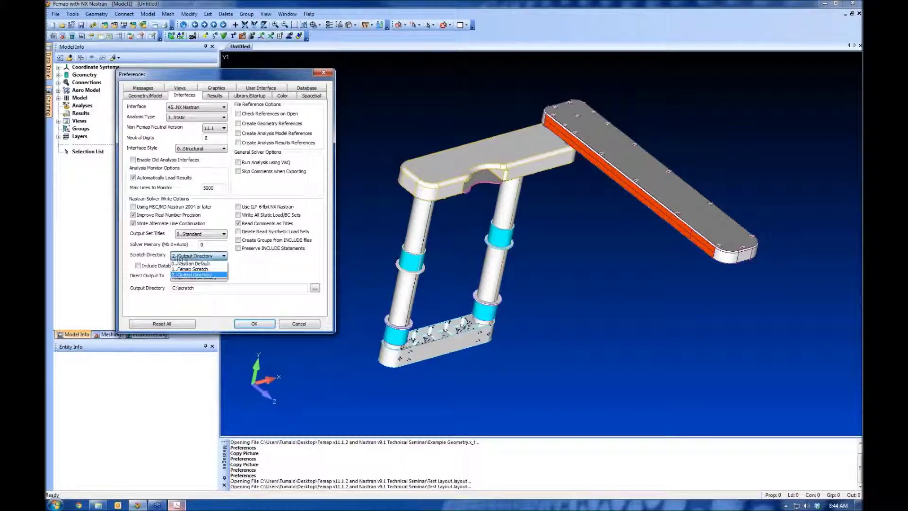
pyautogui.click(197, 274)
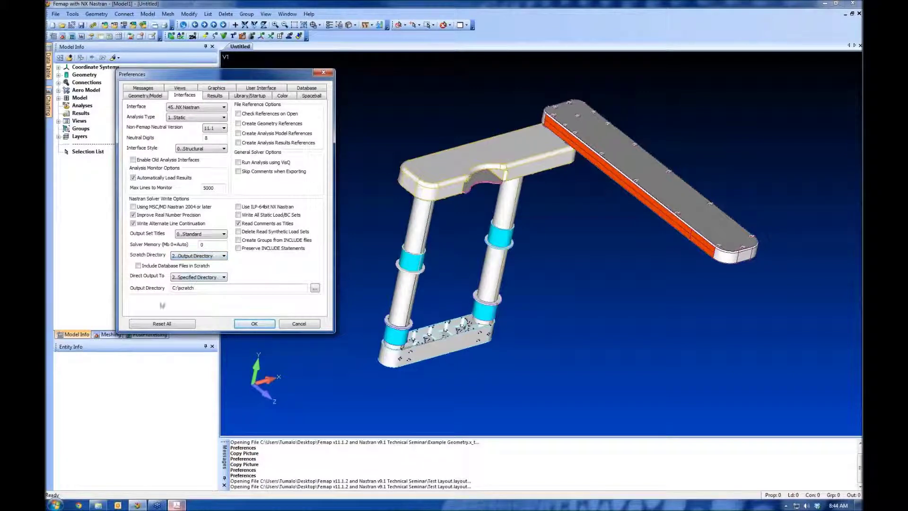
pyautogui.click(184, 278)
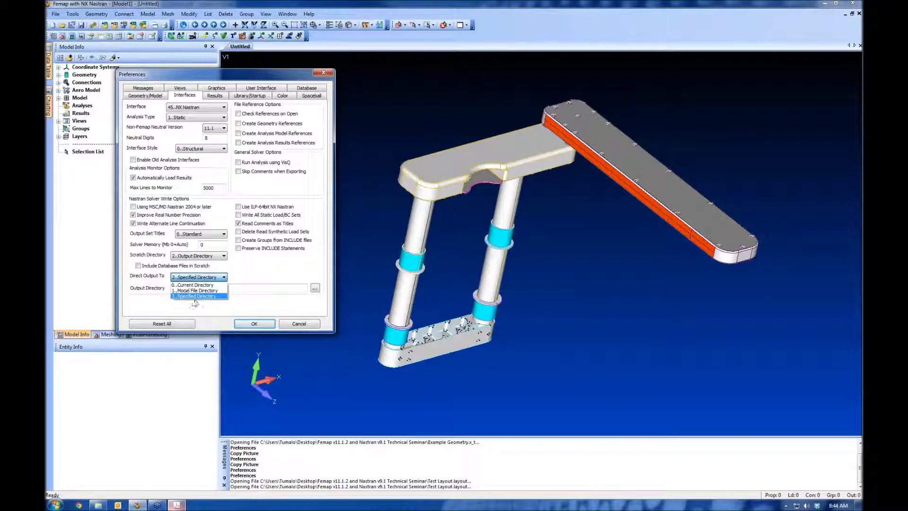
pyautogui.click(192, 296)
pyautogui.doubleClick(190, 288)
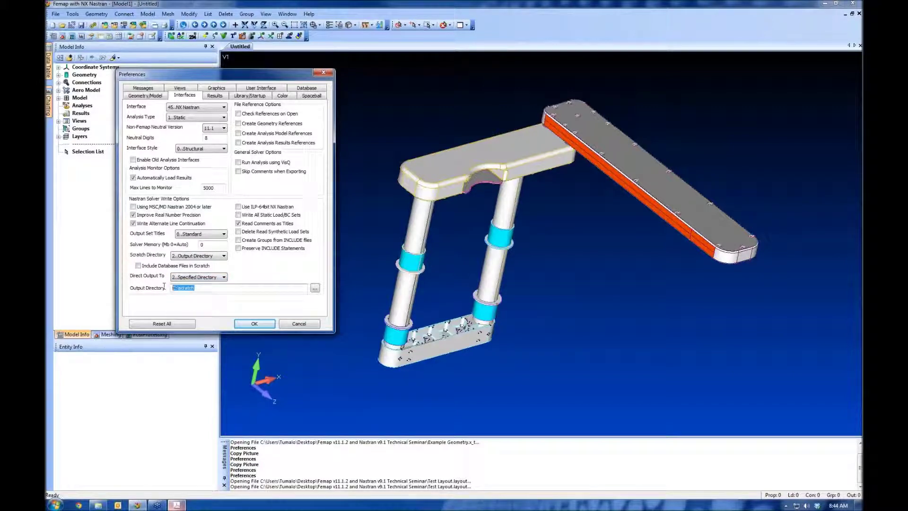
pyautogui.click(201, 289)
# Turn on Use ILP-64bit NX Nastran, then review the Results and Library/Startup preferences.
pyautogui.click(238, 207)
pyautogui.click(214, 95)
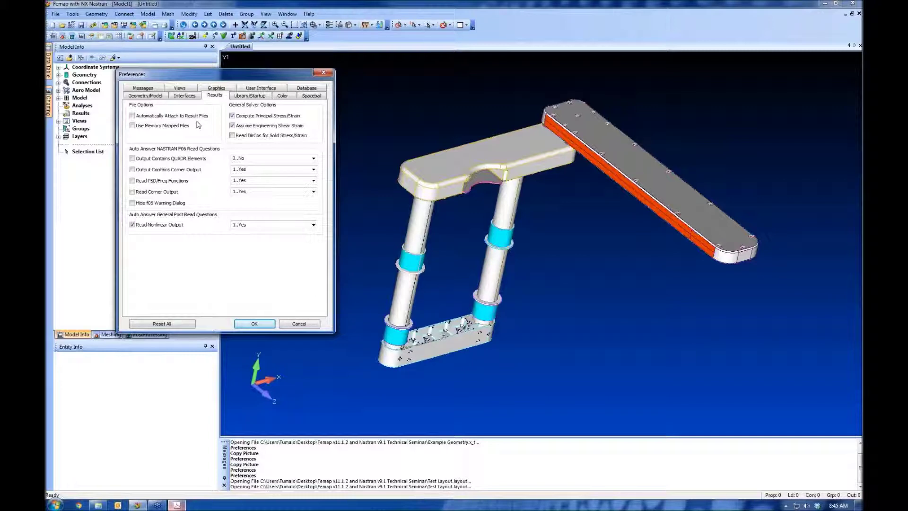
pyautogui.click(251, 97)
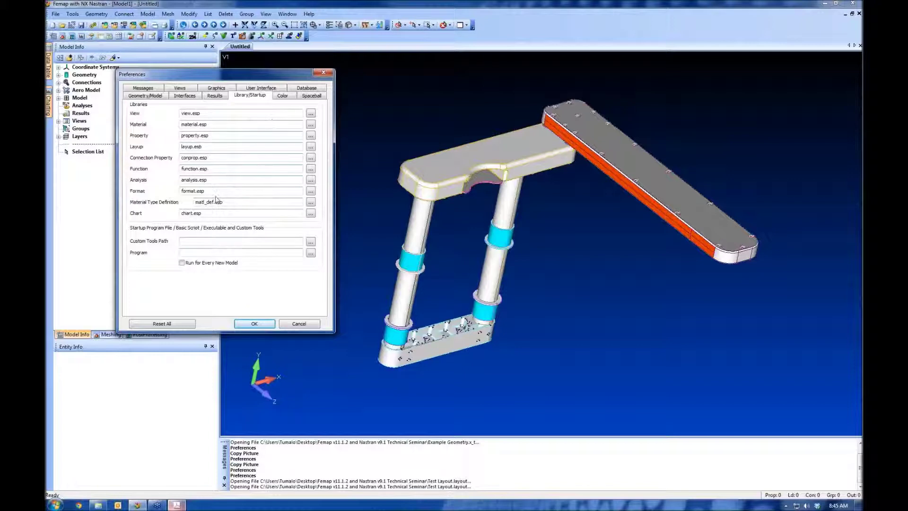
# Review the Color and Spaceball preferences, then accept all preference changes with OK.
pyautogui.click(283, 98)
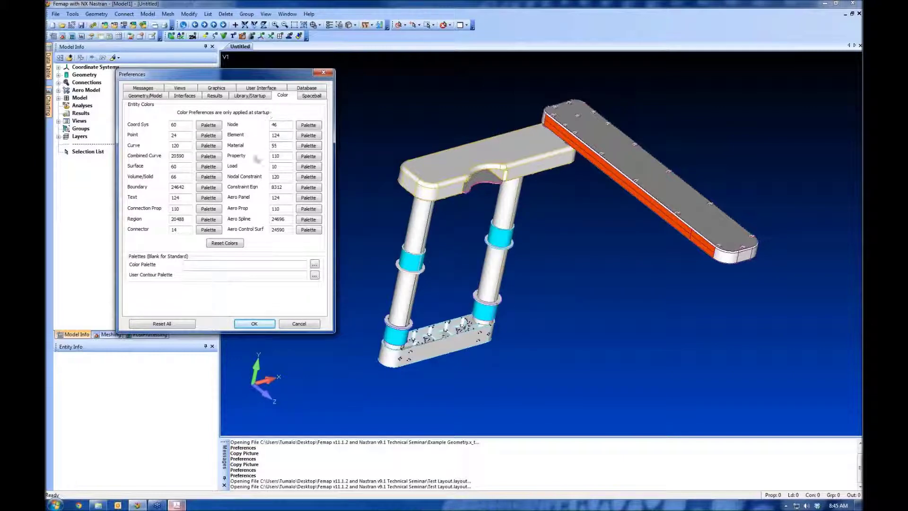
pyautogui.click(316, 97)
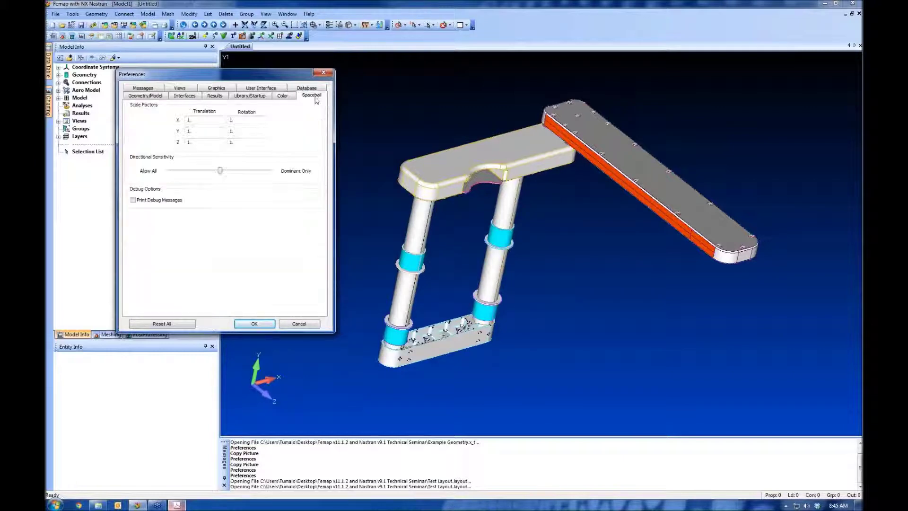
pyautogui.click(253, 324)
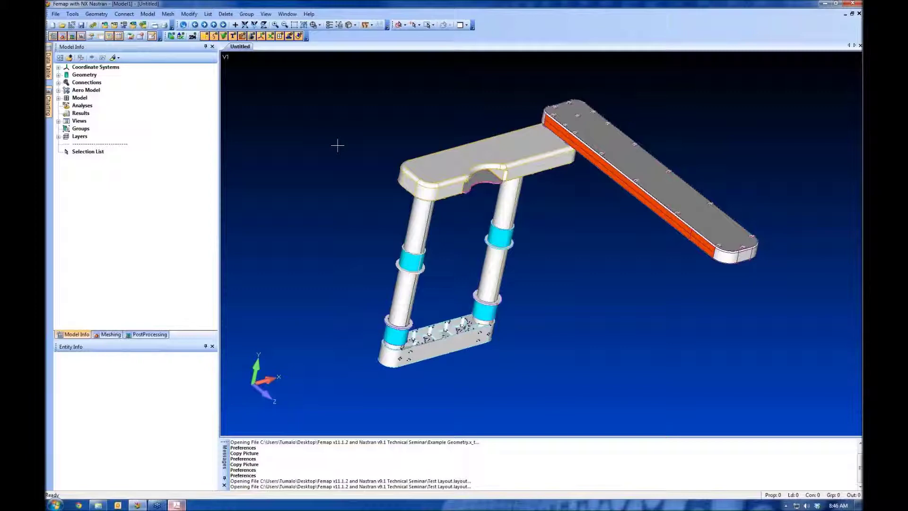
# Open Visibility with Ctrl+Q and toggle geometry points and curves off and back on.
pyautogui.hotkey('ctrl', 'q')
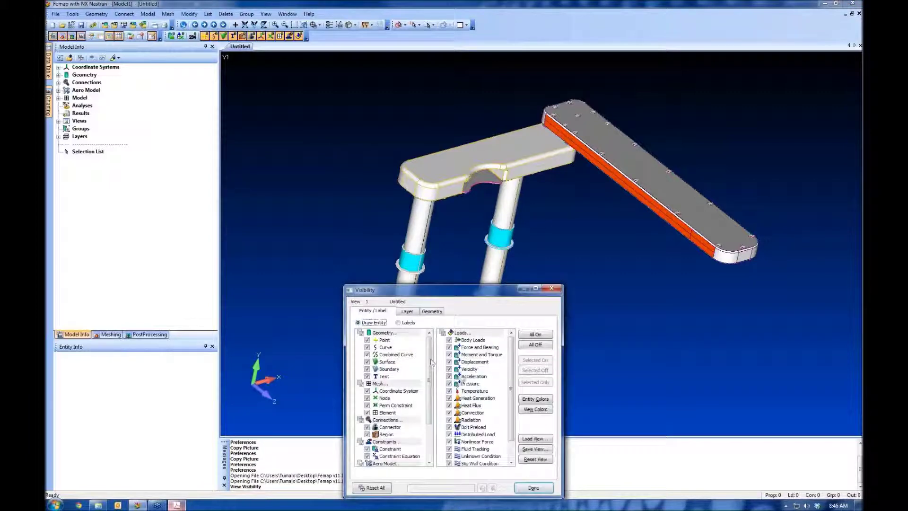
pyautogui.moveTo(425, 290); pyautogui.dragTo(347, 92)
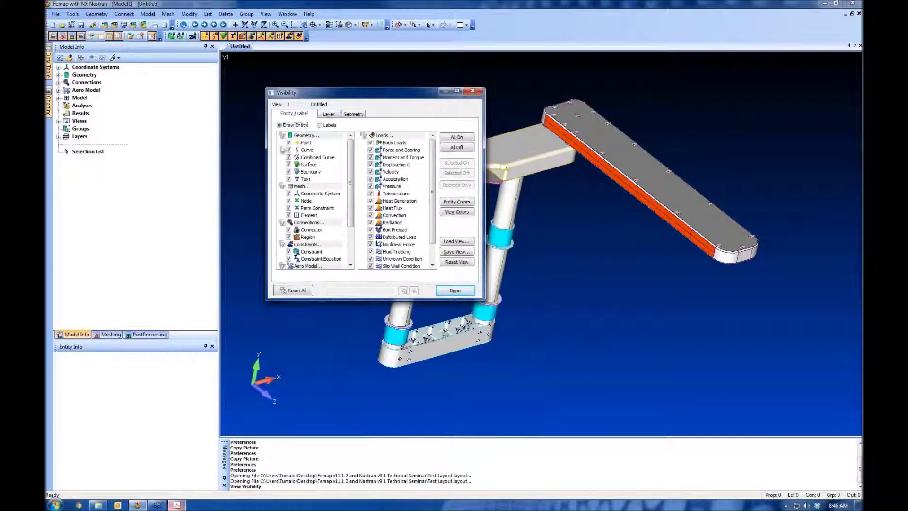
pyautogui.click(289, 142)
pyautogui.click(289, 150)
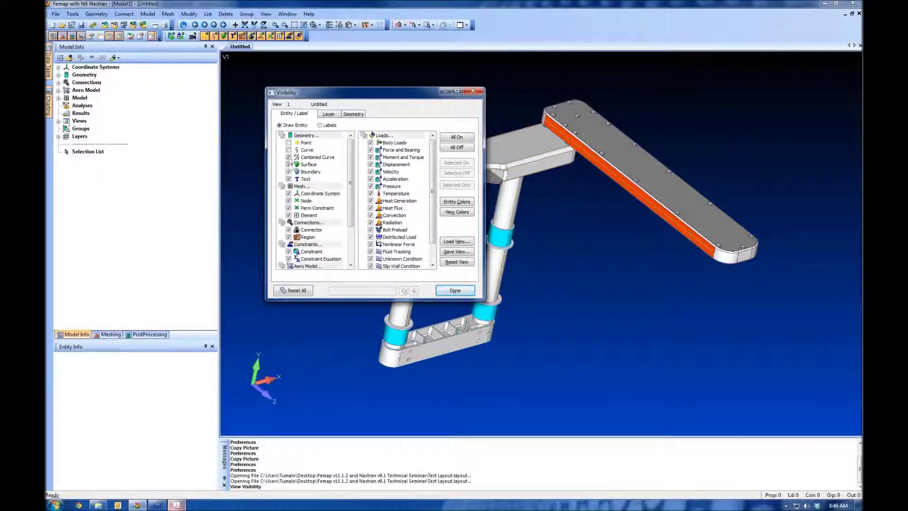
pyautogui.click(288, 142)
pyautogui.click(288, 150)
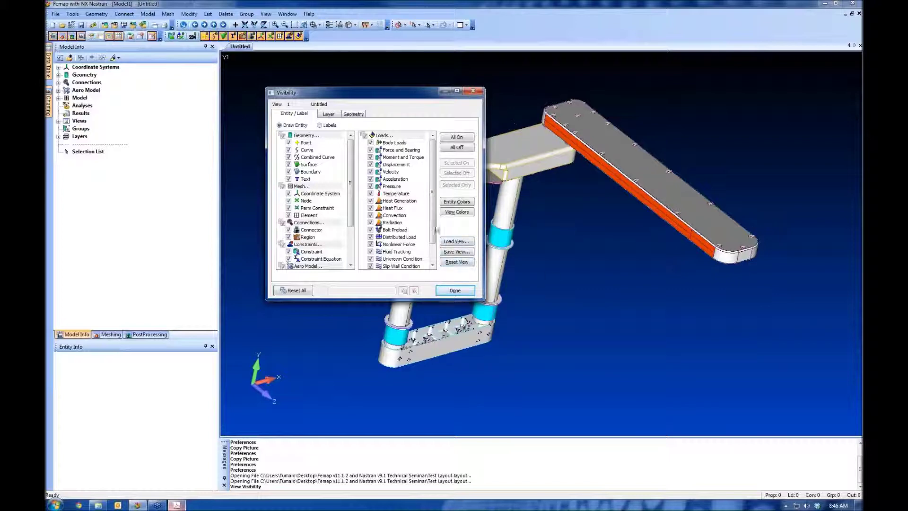
# Load the Predictive Engineering saved view, close Visibility, and orbit to the model's underside.
pyautogui.click(453, 242)
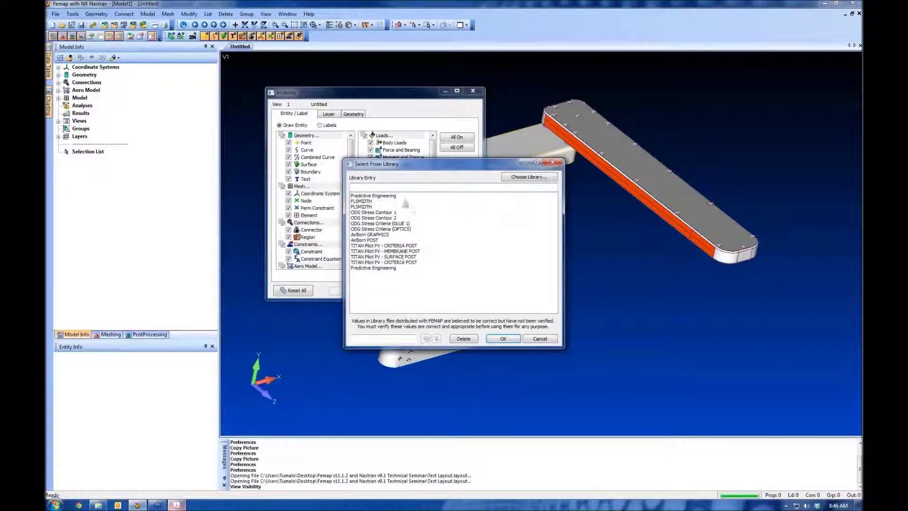
pyautogui.click(397, 195)
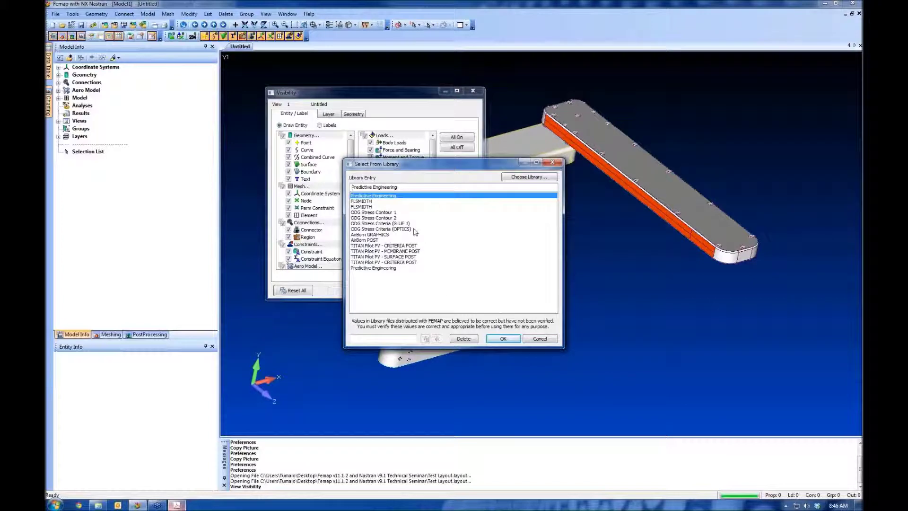
pyautogui.click(504, 339)
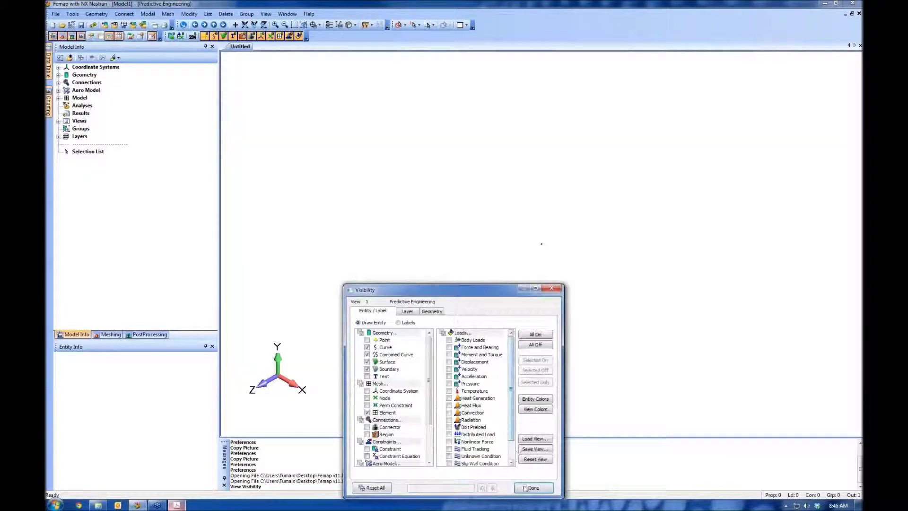
pyautogui.click(533, 487)
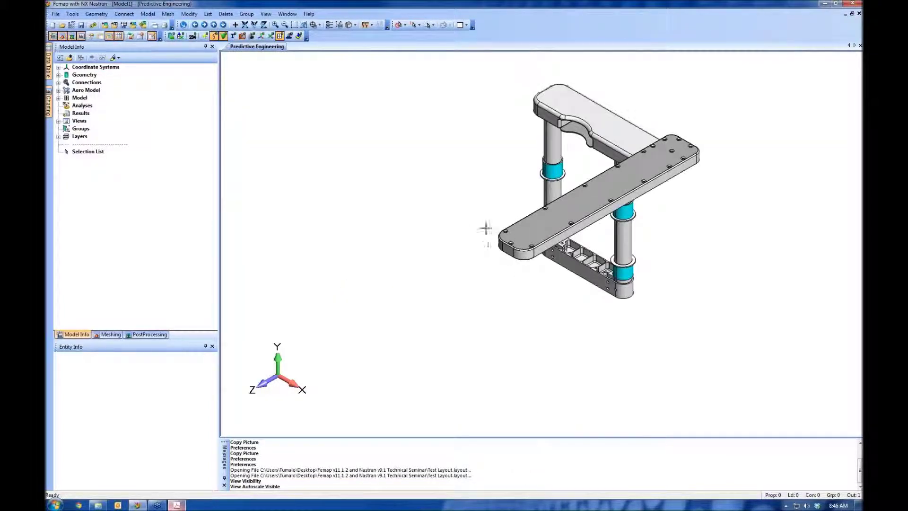
pyautogui.moveTo(484, 227); pyautogui.dragTo(411, 194, button='middle')
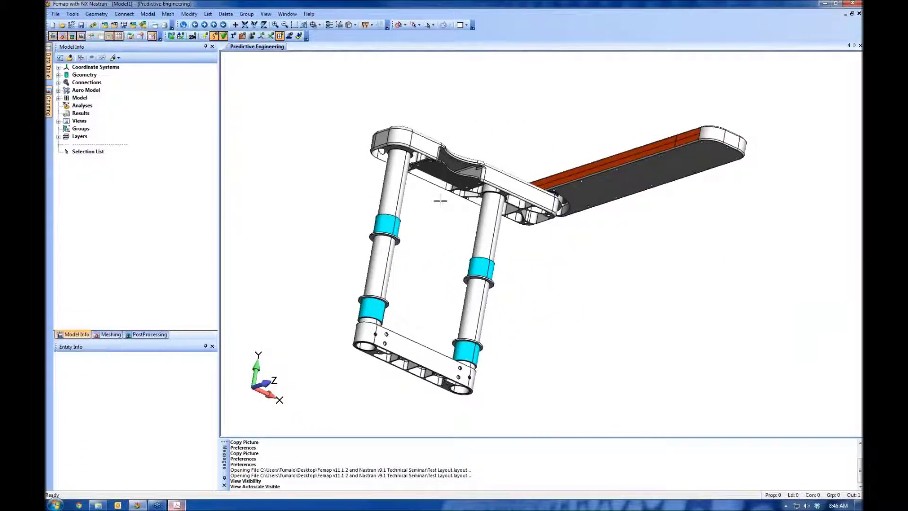